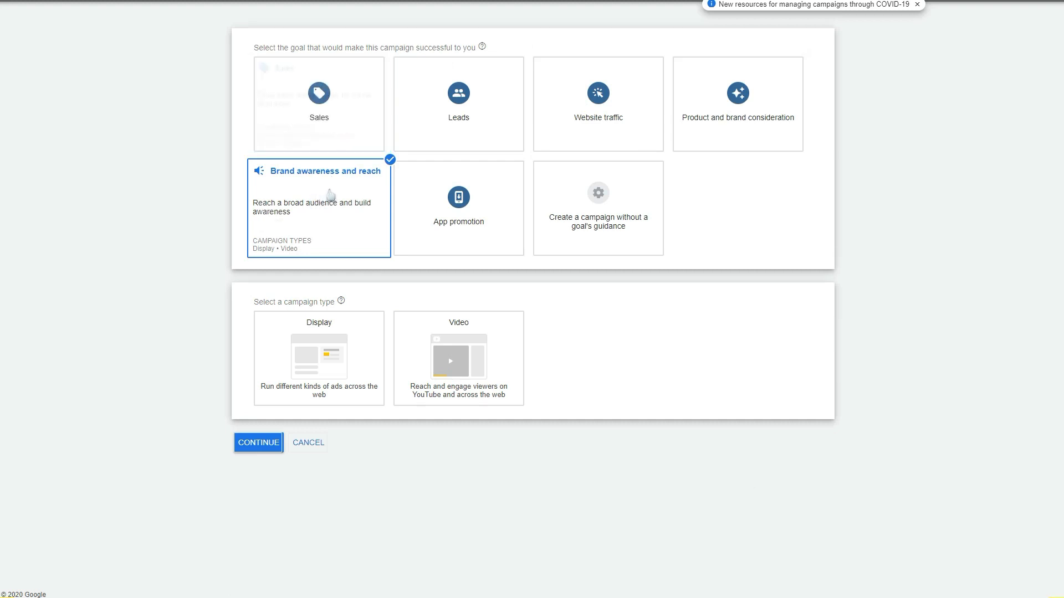
Step: Choose the Video campaign type with the Ad sequence subtype and continue
{"action": "left_click", "coordinate": [427, 335]}
{"action": "scroll", "coordinate": [428, 349], "scroll_direction": "down", "scroll_amount": 3}
{"action": "left_click", "coordinate": [262, 483]}
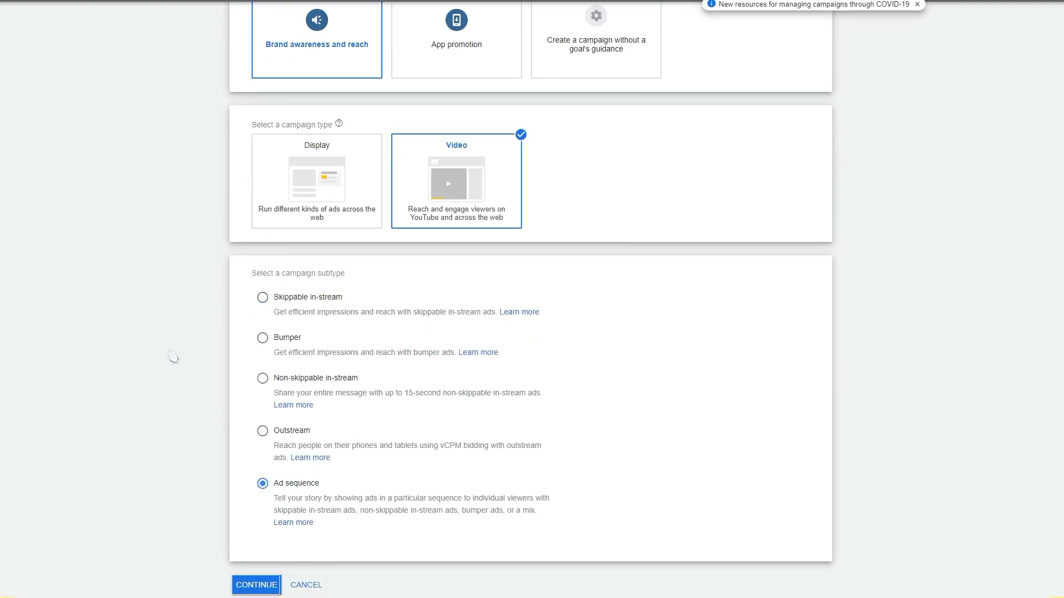
{"action": "scroll", "coordinate": [173, 357], "scroll_direction": "down", "scroll_amount": 1}
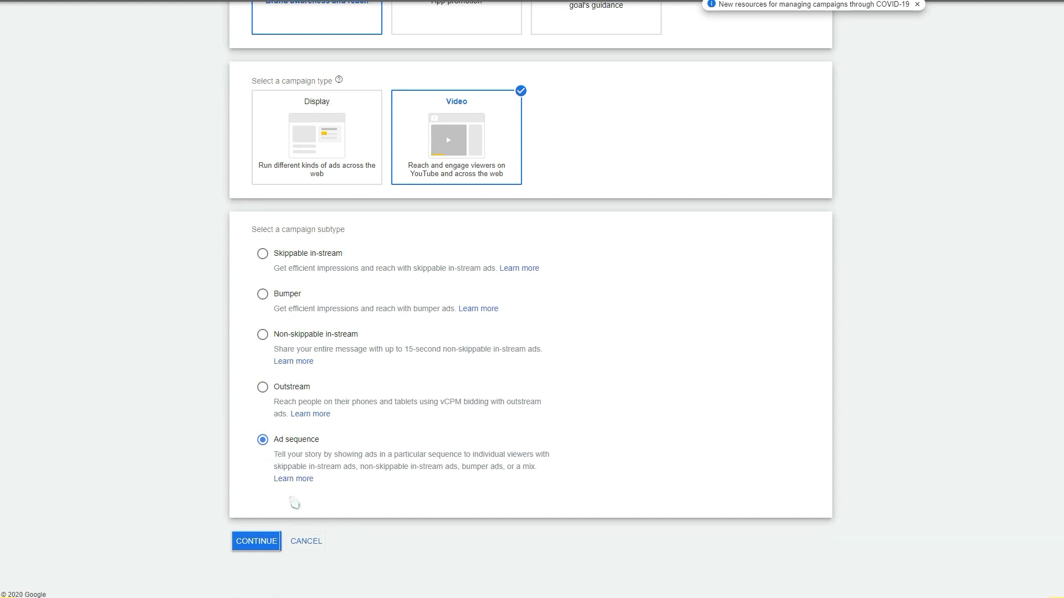
{"action": "left_click", "coordinate": [260, 542]}
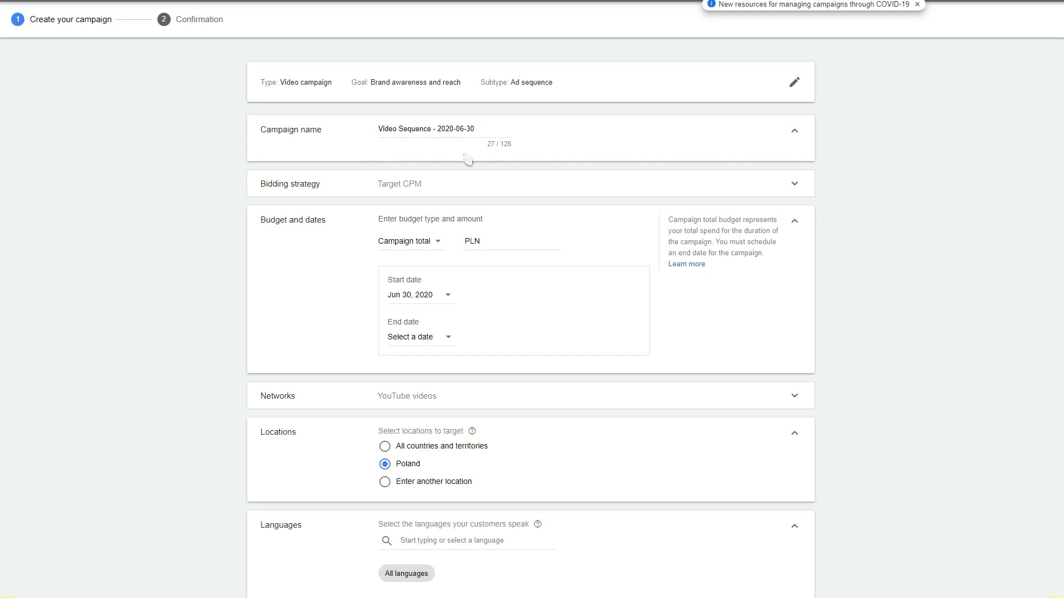
Step: Keep Target CPM as the campaign's bid strategy
{"action": "scroll", "coordinate": [454, 160], "scroll_direction": "down", "scroll_amount": 1}
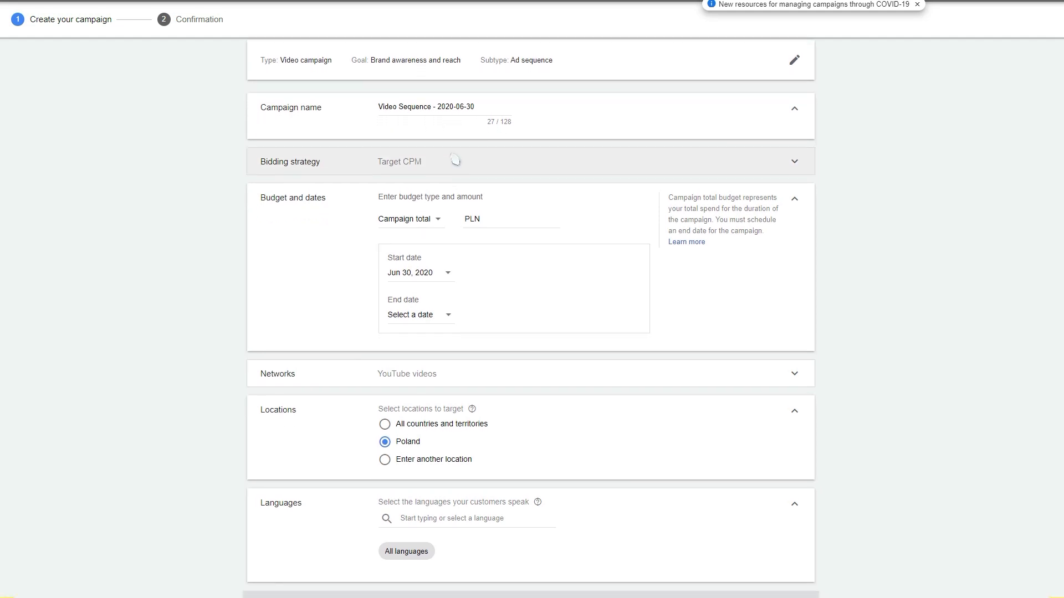
{"action": "scroll", "coordinate": [455, 160], "scroll_direction": "down", "scroll_amount": 1}
{"action": "left_click", "coordinate": [443, 133]}
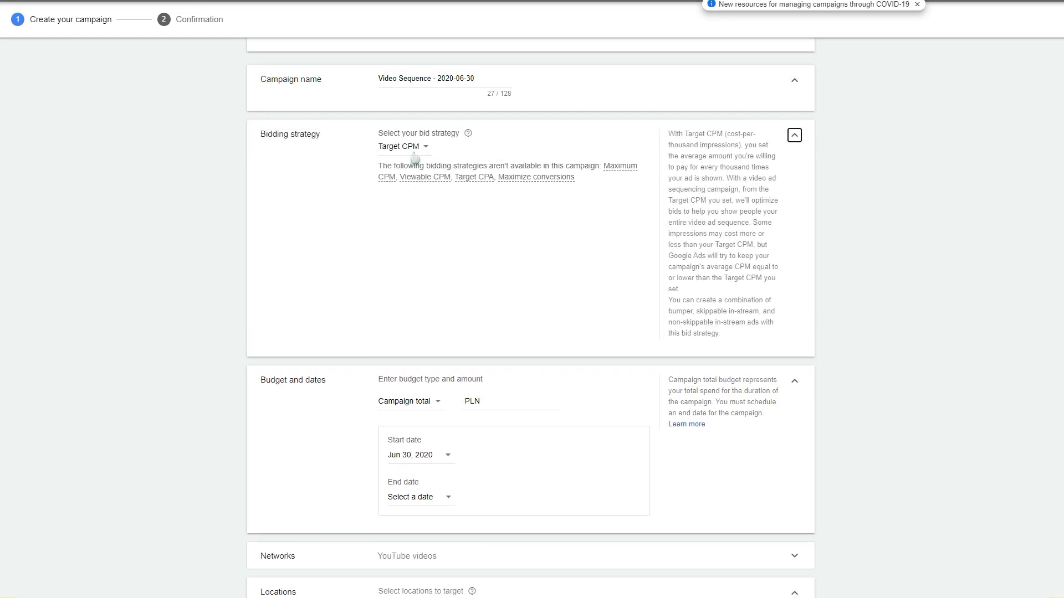
{"action": "left_click", "coordinate": [409, 148]}
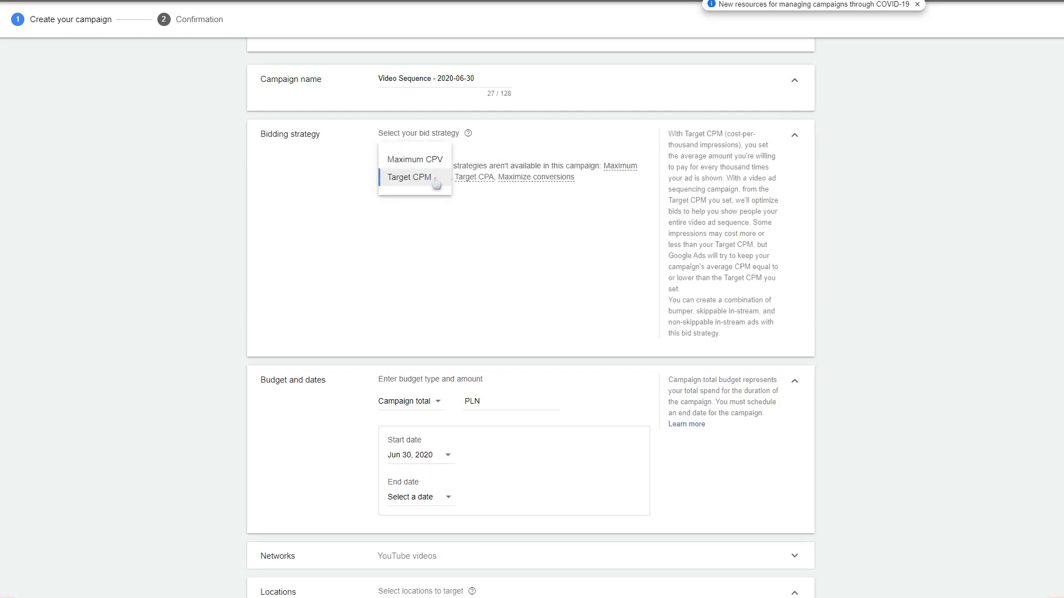
{"action": "left_click", "coordinate": [438, 179]}
Step: Set a Daily budget of 100.00 PLN with no end date
{"action": "scroll", "coordinate": [411, 268], "scroll_direction": "down", "scroll_amount": 3}
{"action": "left_click", "coordinate": [412, 247]}
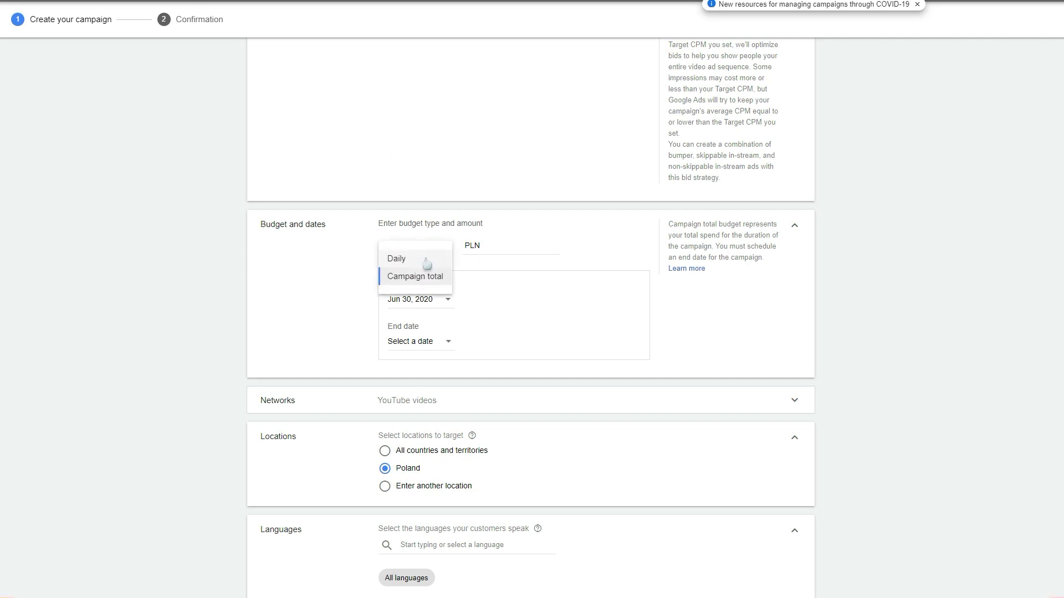
{"action": "left_click", "coordinate": [427, 260]}
{"action": "left_click", "coordinate": [422, 244]}
{"action": "left_click", "coordinate": [527, 251]}
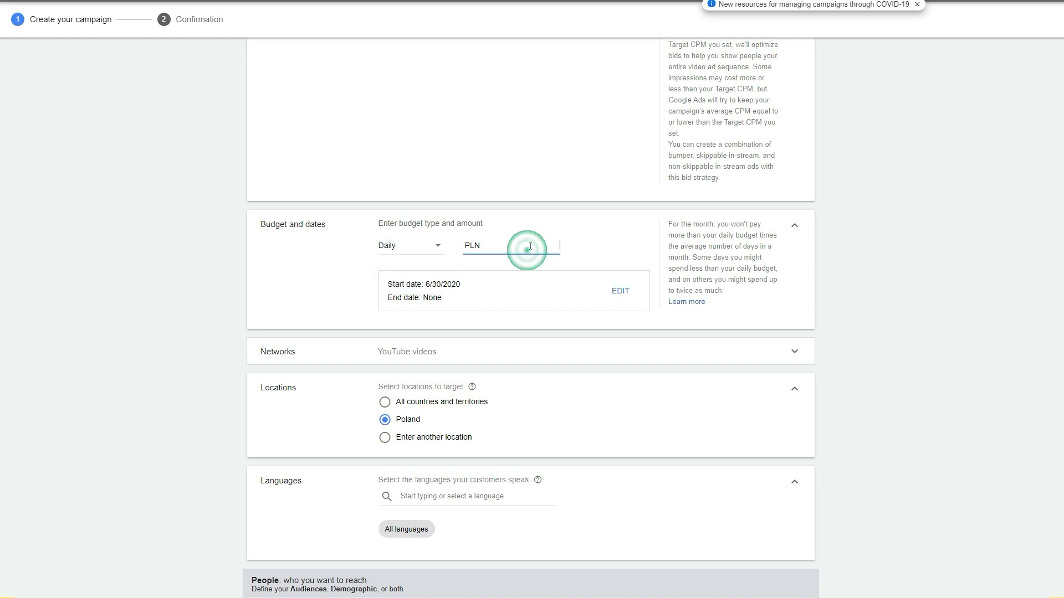
{"action": "type", "text": "100"}
{"action": "left_click", "coordinate": [314, 290]}
{"action": "scroll", "coordinate": [314, 290], "scroll_direction": "down", "scroll_amount": 1}
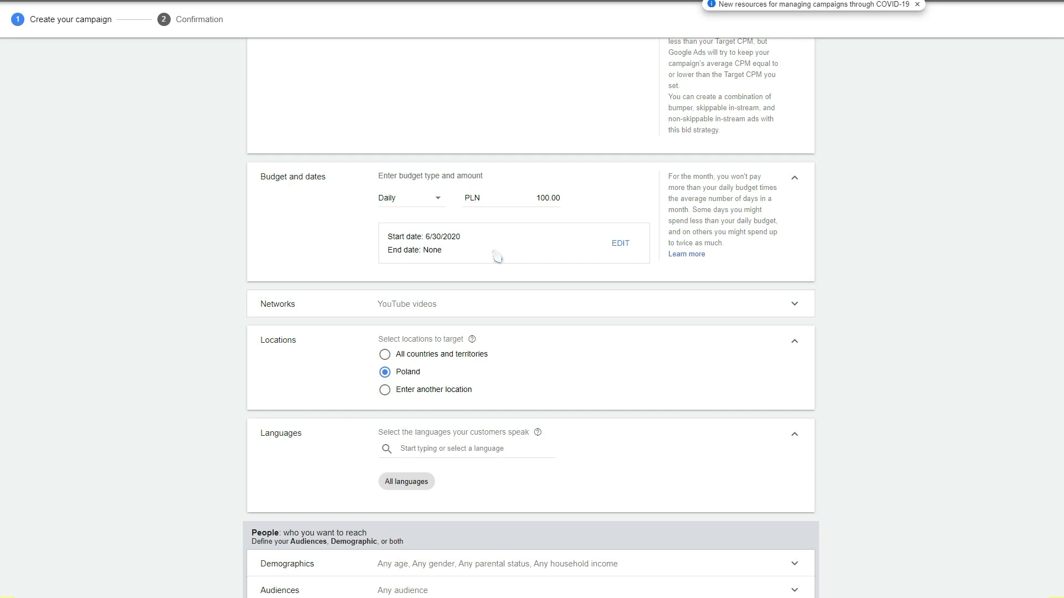
{"action": "scroll", "coordinate": [337, 299], "scroll_direction": "down", "scroll_amount": 2}
{"action": "left_click", "coordinate": [337, 202]}
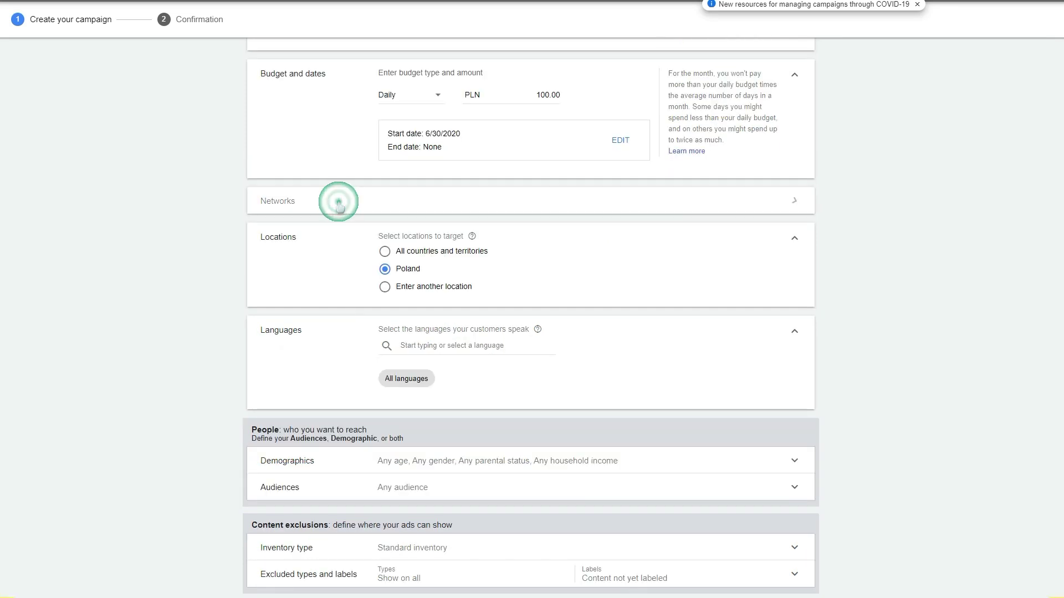
Step: Leave the networks limited to YouTube videos and collapse the Networks section
{"action": "left_click", "coordinate": [383, 203]}
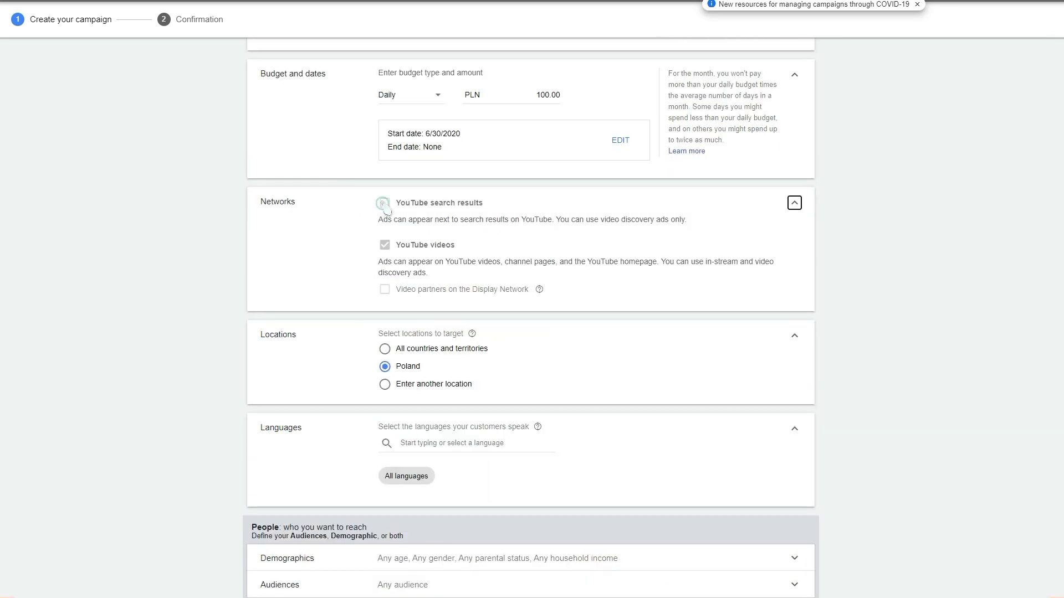
{"action": "left_click", "coordinate": [387, 290]}
{"action": "left_click", "coordinate": [387, 203]}
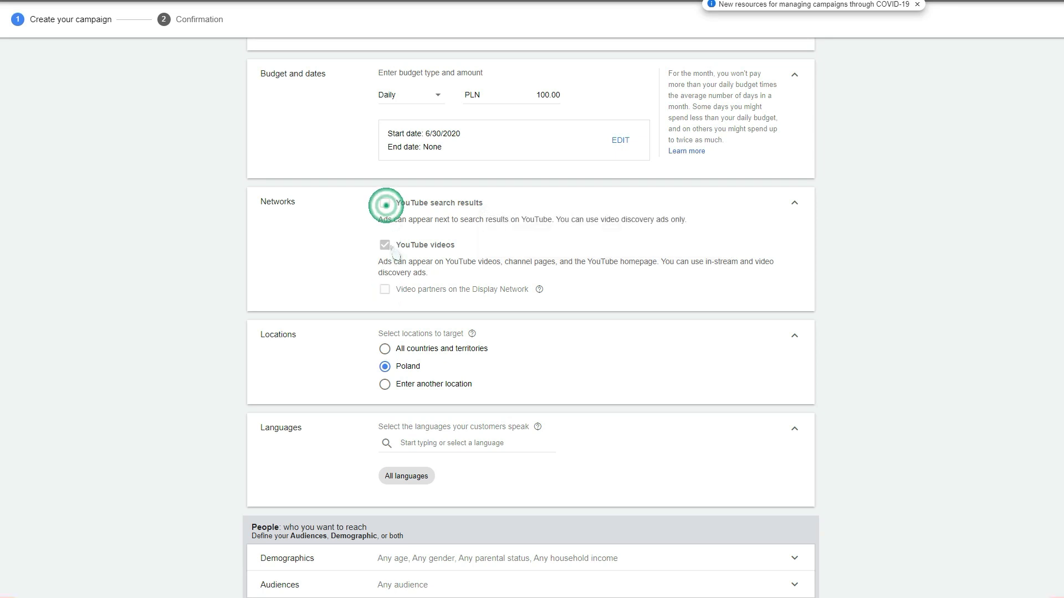
{"action": "mouse_move", "coordinate": [391, 252]}
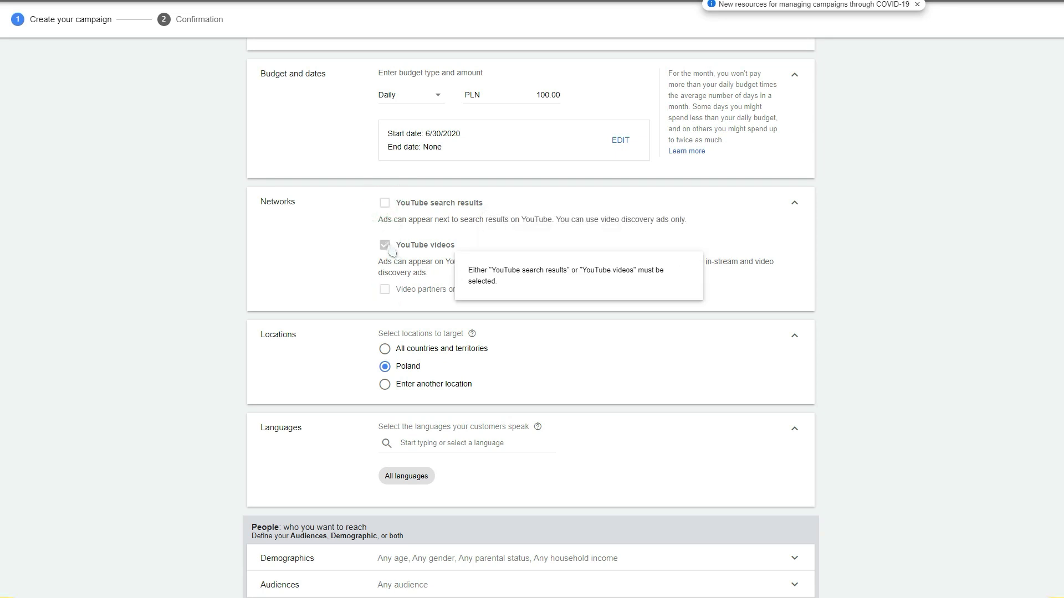
{"action": "left_click", "coordinate": [790, 226]}
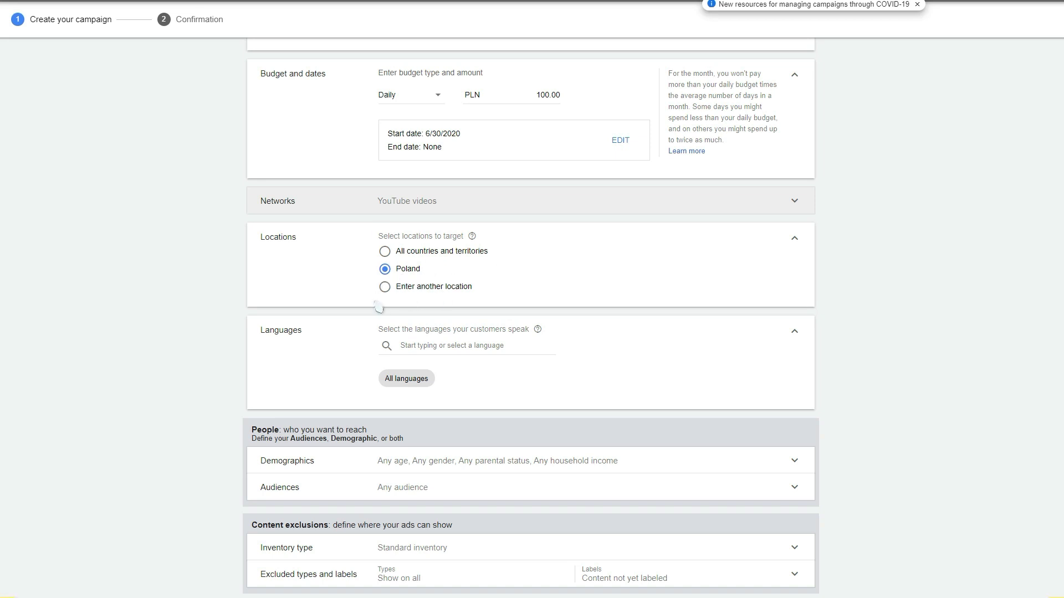
Step: Add English as the campaign's target language
{"action": "scroll", "coordinate": [414, 314], "scroll_direction": "down", "scroll_amount": 1}
{"action": "left_click", "coordinate": [410, 304]}
{"action": "type", "text": "english"}
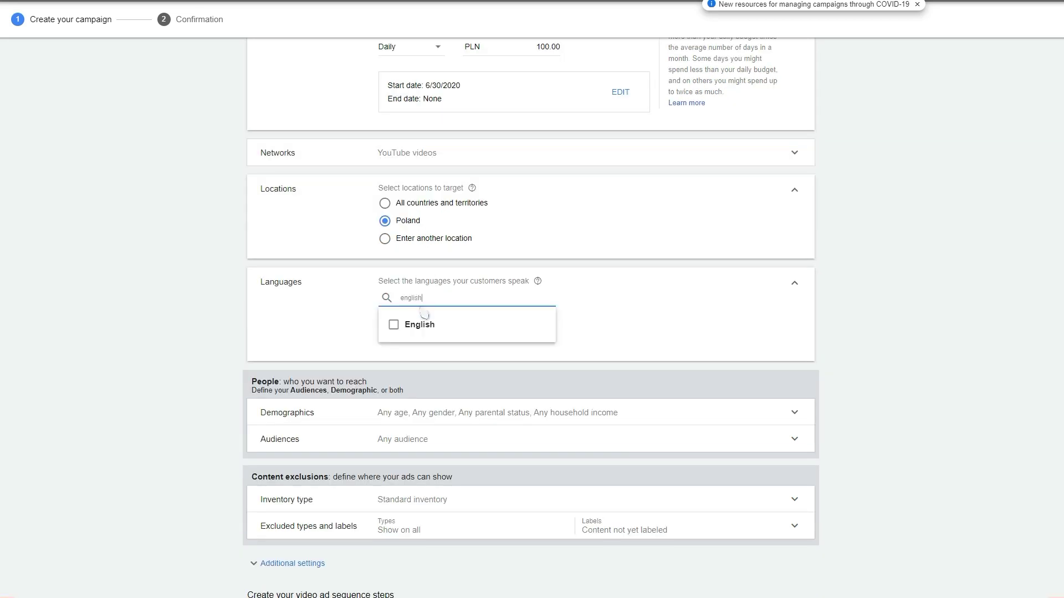
{"action": "left_click", "coordinate": [421, 323]}
{"action": "scroll", "coordinate": [225, 327], "scroll_direction": "down", "scroll_amount": 1}
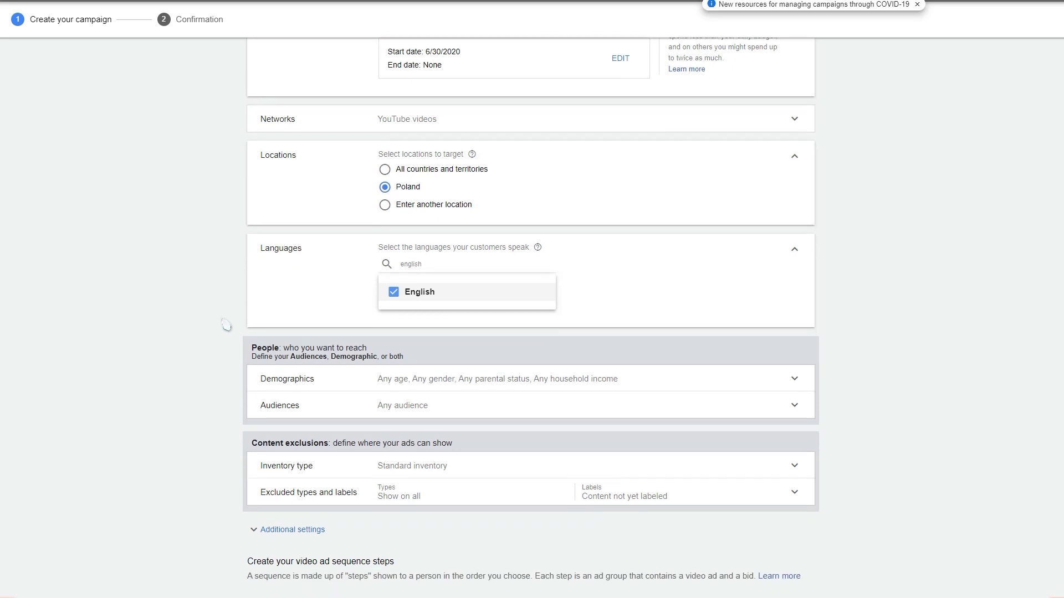
{"action": "left_click", "coordinate": [211, 269]}
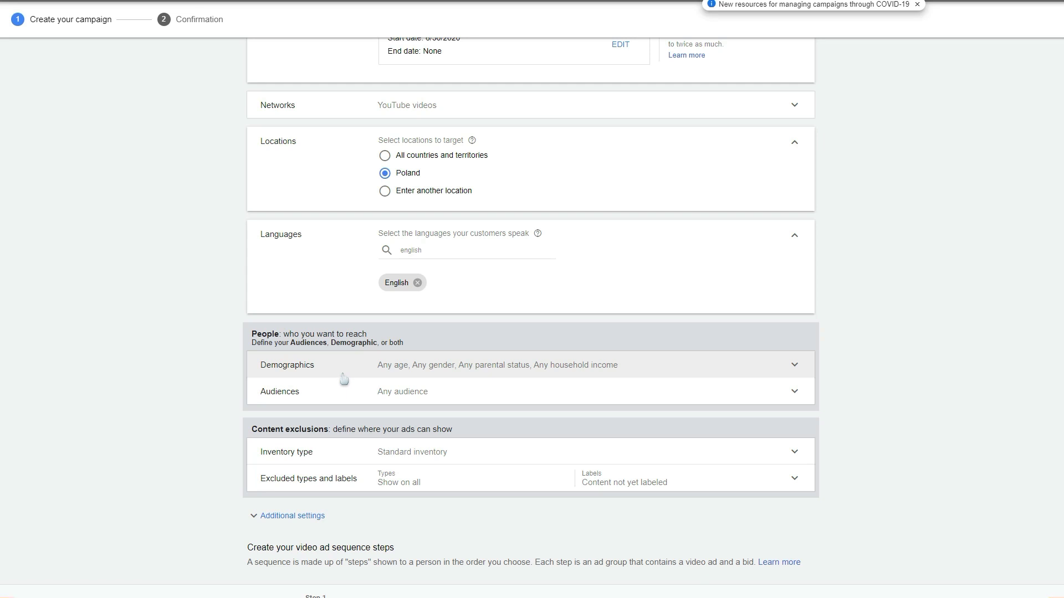
{"action": "left_click", "coordinate": [397, 367]}
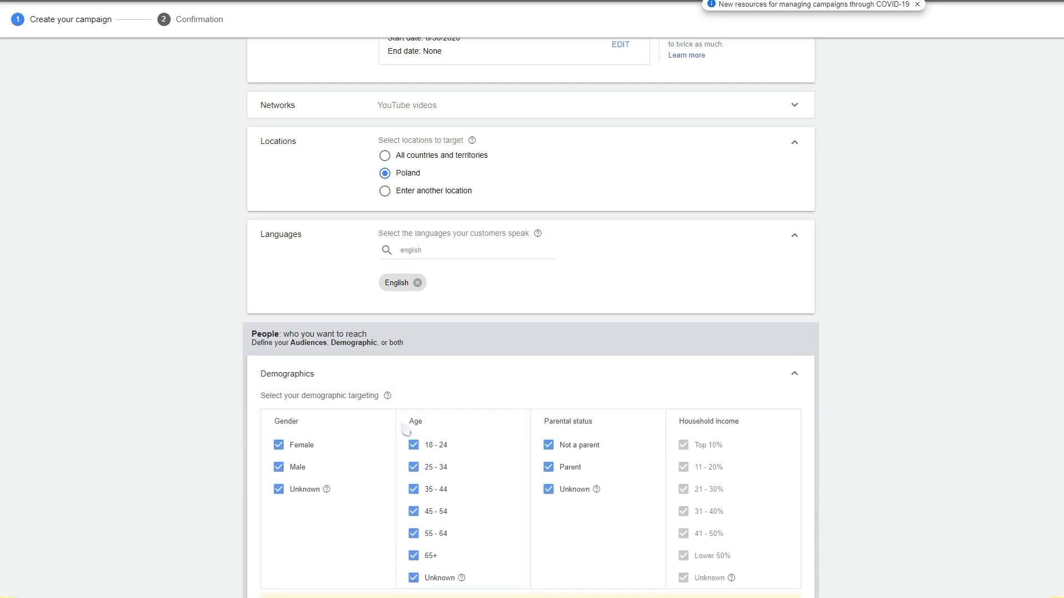
Step: Collapse demographics and explore the top-level audience categories under Browse
{"action": "scroll", "coordinate": [406, 430], "scroll_direction": "down", "scroll_amount": 2}
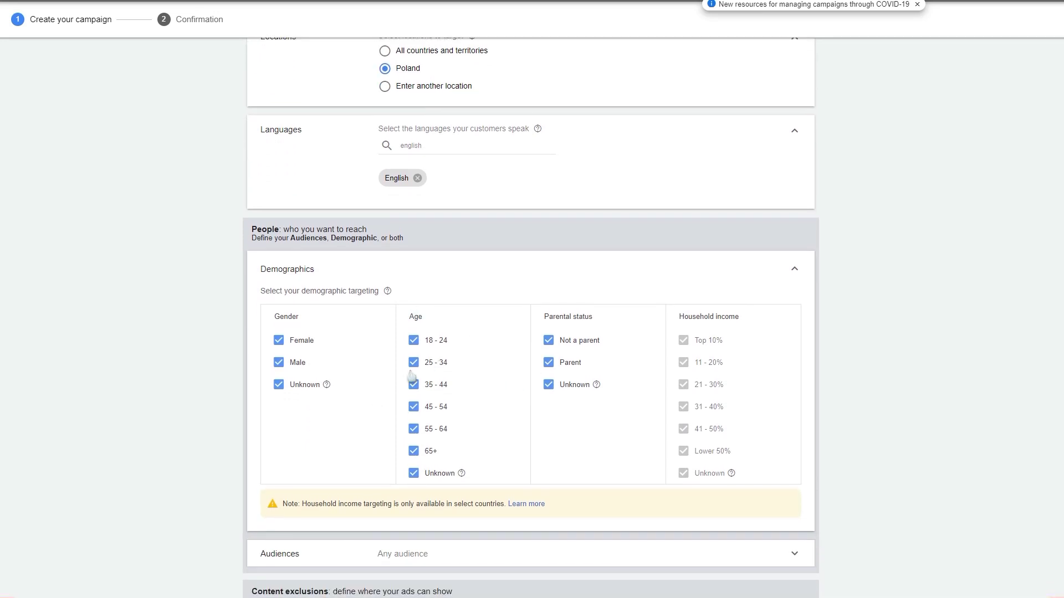
{"action": "scroll", "coordinate": [392, 373], "scroll_direction": "down", "scroll_amount": 1}
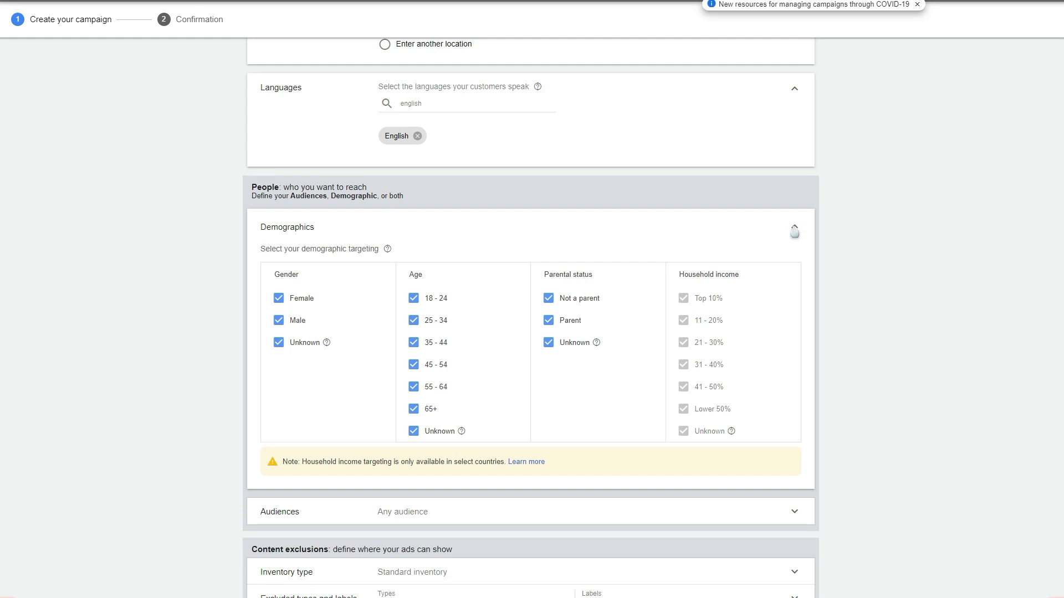
{"action": "left_click", "coordinate": [794, 231]}
{"action": "left_click", "coordinate": [396, 246]}
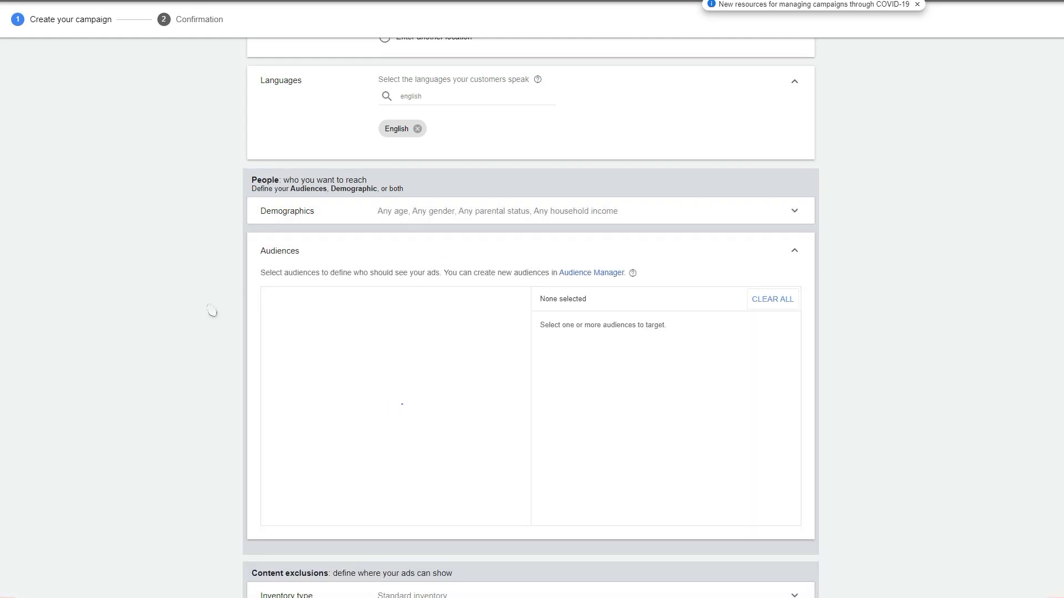
{"action": "left_click", "coordinate": [407, 252]}
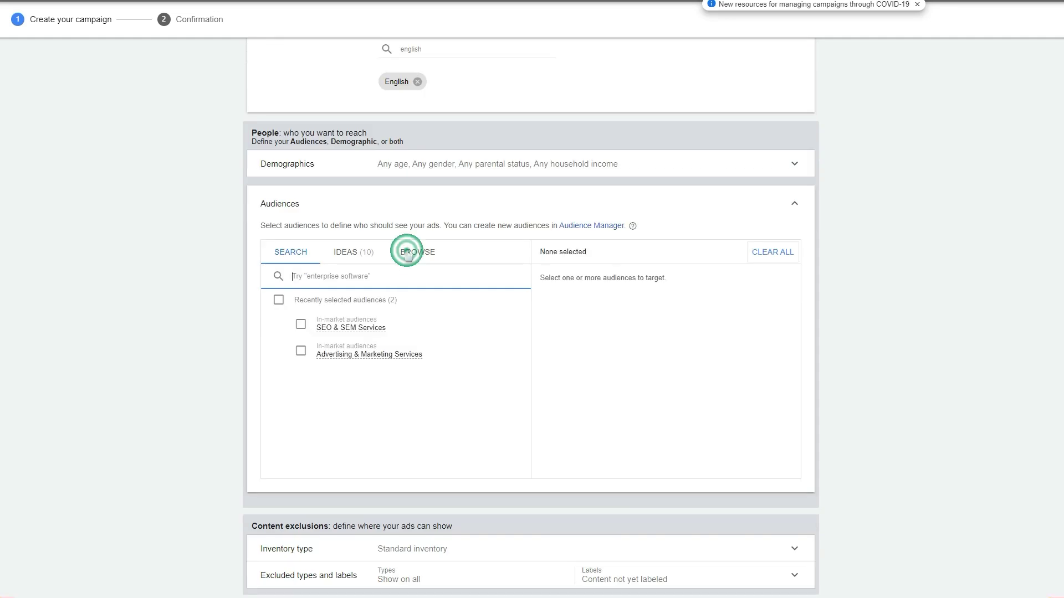
{"action": "left_click", "coordinate": [349, 279]}
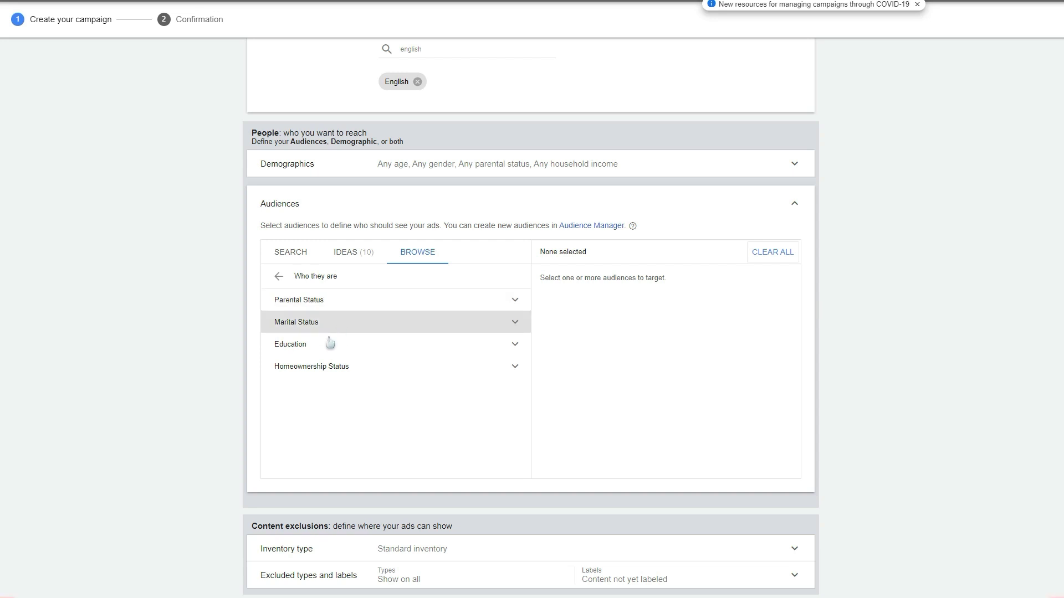
{"action": "left_click", "coordinate": [279, 276]}
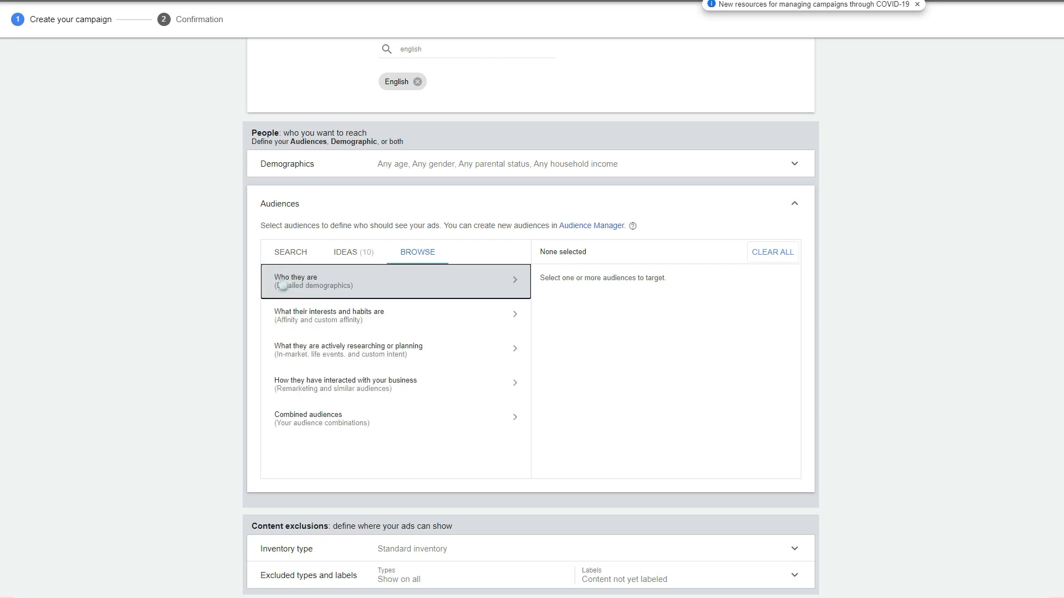
{"action": "left_click", "coordinate": [321, 320]}
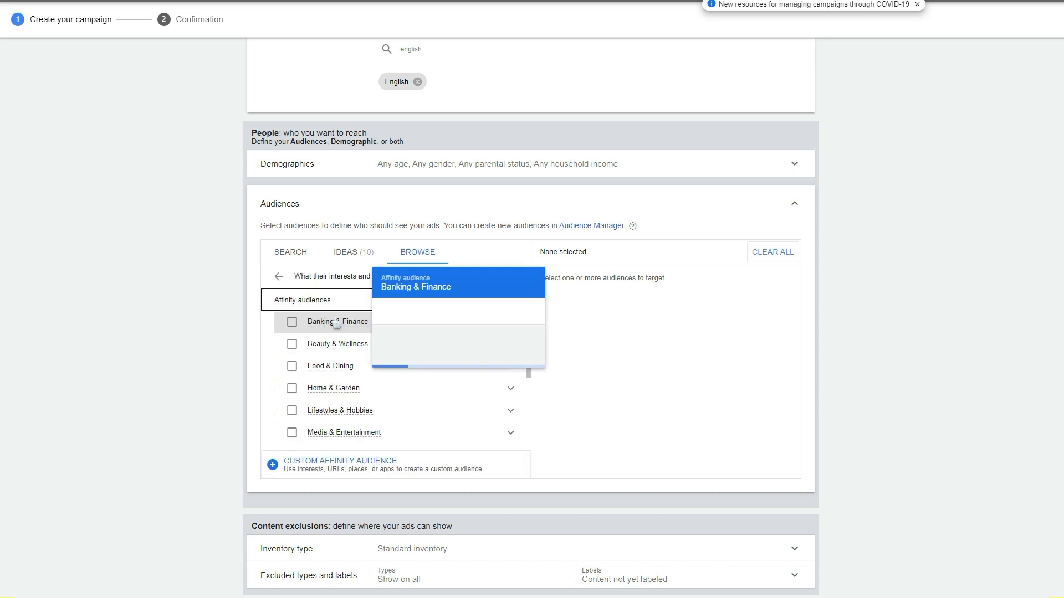
{"action": "left_click", "coordinate": [278, 278]}
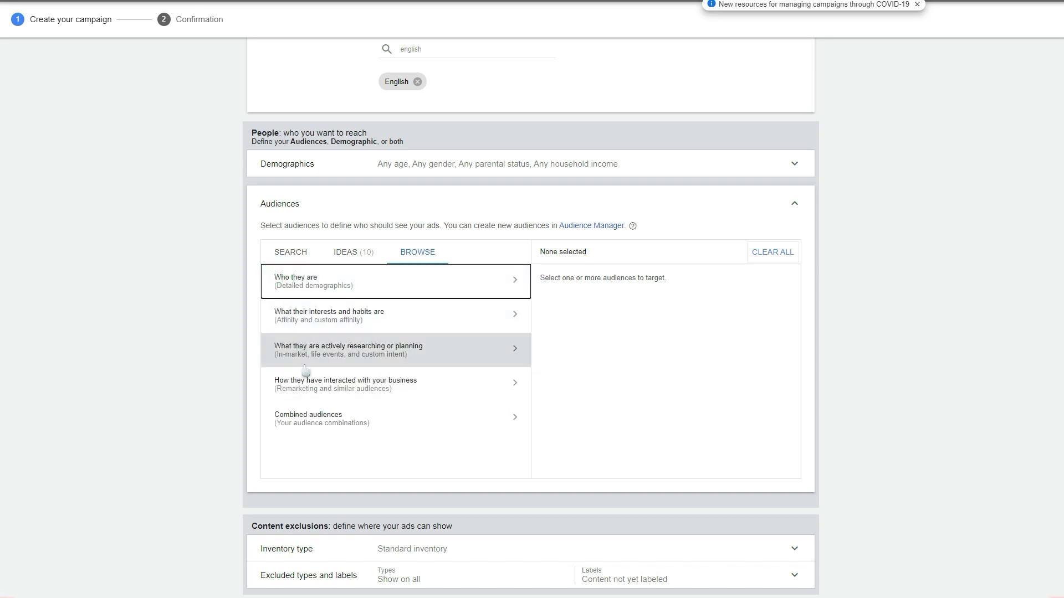
{"action": "left_click", "coordinate": [305, 361]}
{"action": "left_click", "coordinate": [277, 277]}
{"action": "left_click", "coordinate": [379, 361]}
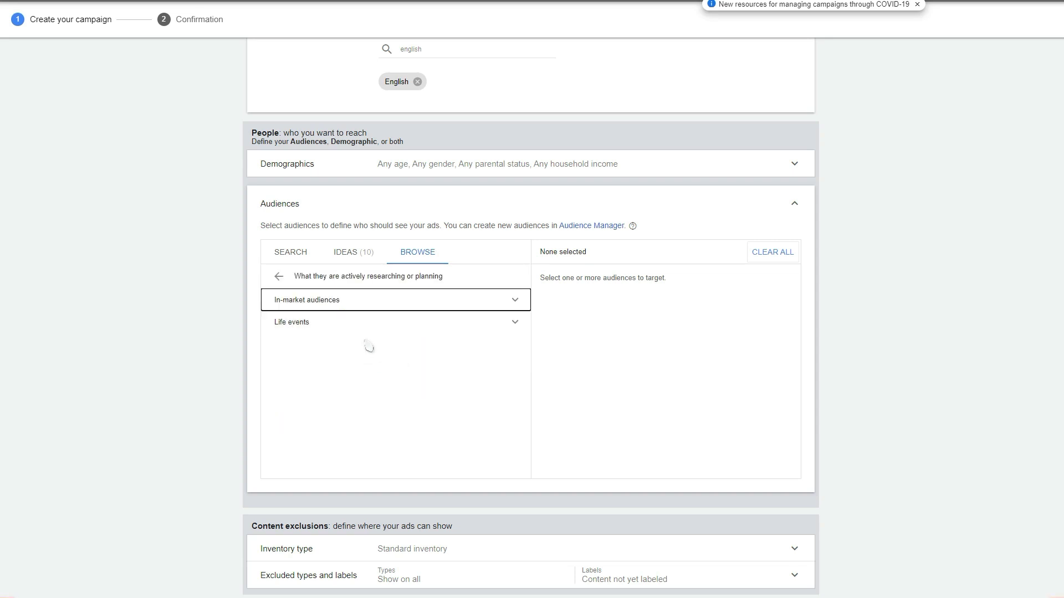
{"action": "left_click", "coordinate": [279, 276]}
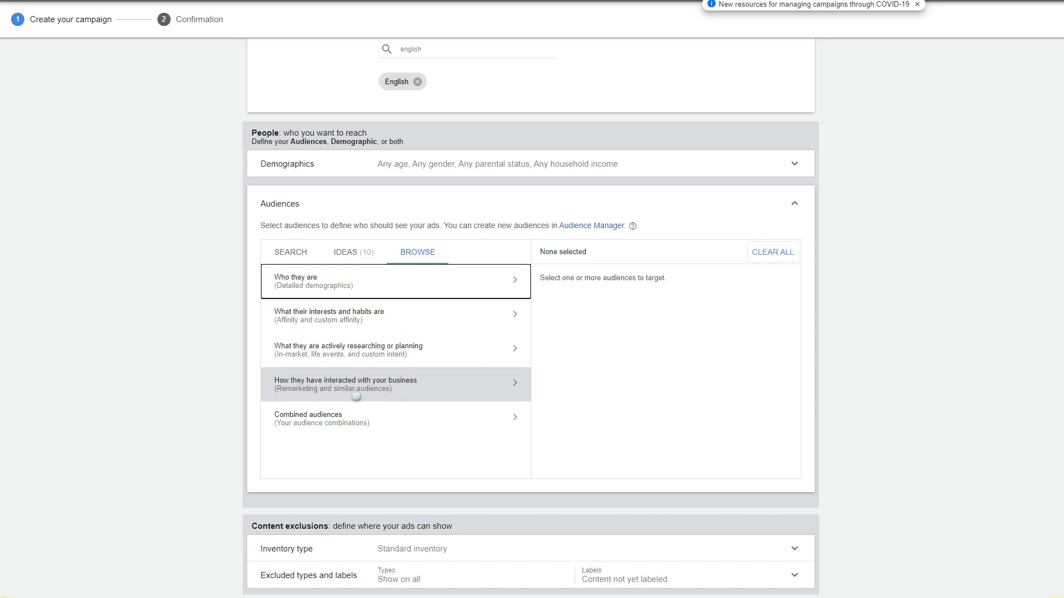
{"action": "left_click", "coordinate": [355, 393]}
{"action": "left_click", "coordinate": [277, 276]}
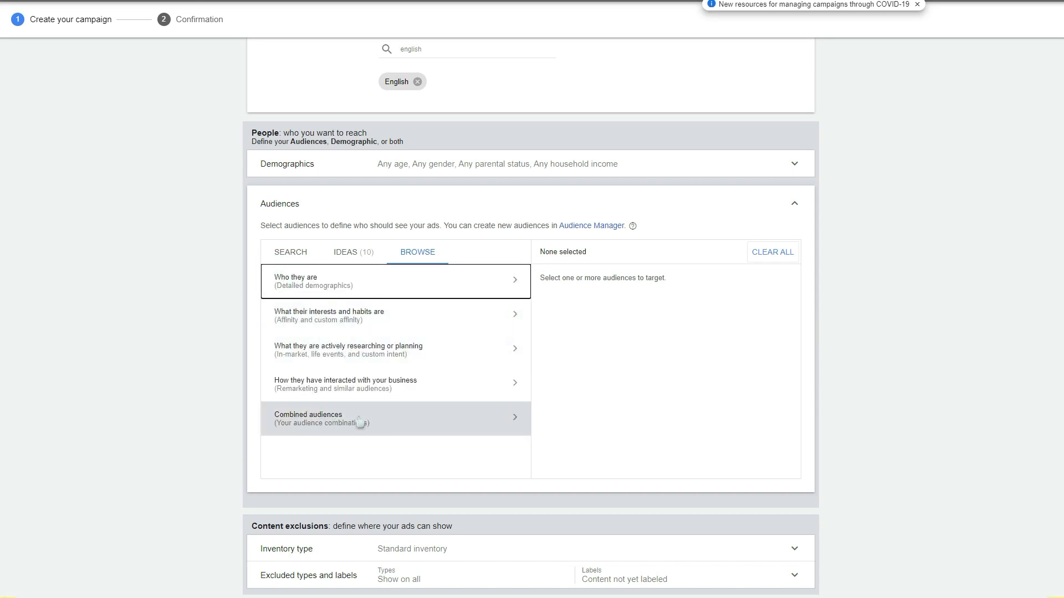
Step: Target the in-market audiences Apparel & Accessories and Arts & Crafts Supplies
{"action": "left_click", "coordinate": [332, 351]}
{"action": "left_click", "coordinate": [299, 304]}
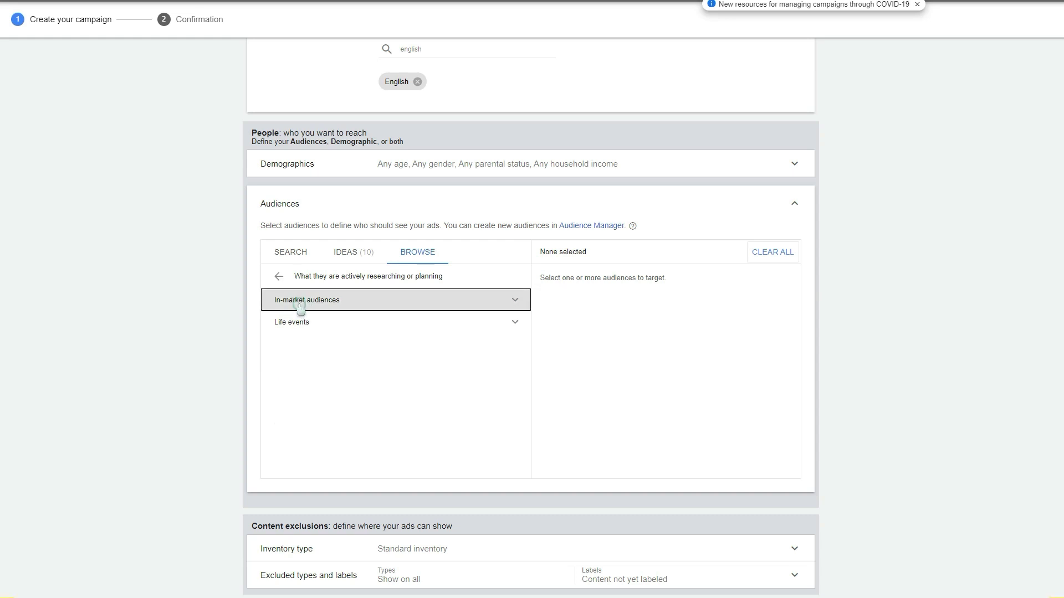
{"action": "left_click", "coordinate": [293, 322]}
{"action": "left_click", "coordinate": [293, 344]}
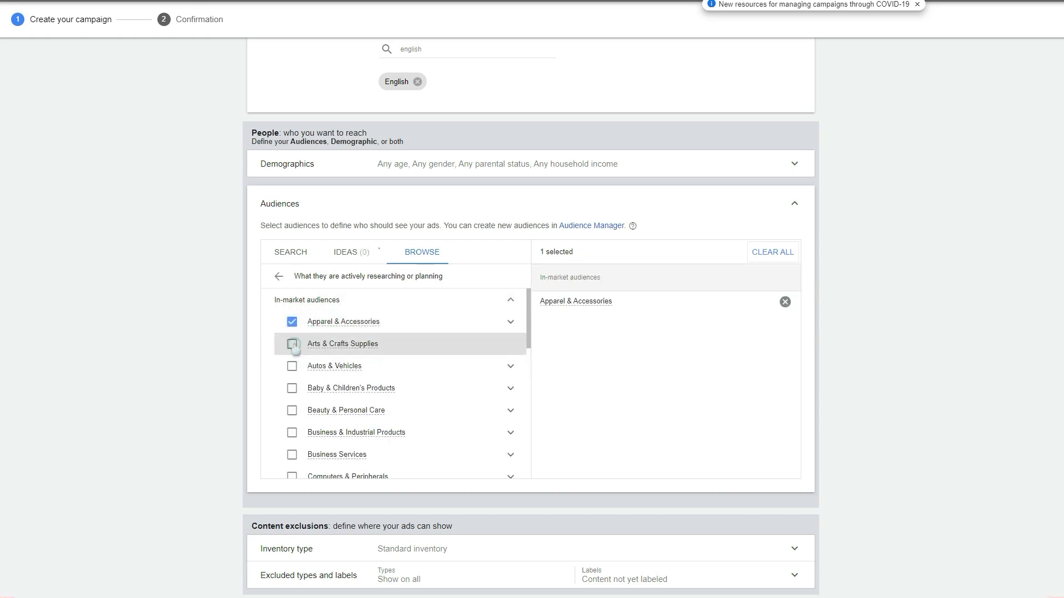
{"action": "scroll", "coordinate": [355, 327], "scroll_direction": "down", "scroll_amount": 4}
Step: Exclude Live streaming videos under Excluded types and labels, then expand Additional settings
{"action": "left_click", "coordinate": [354, 326]}
{"action": "scroll", "coordinate": [568, 254], "scroll_direction": "down", "scroll_amount": 3}
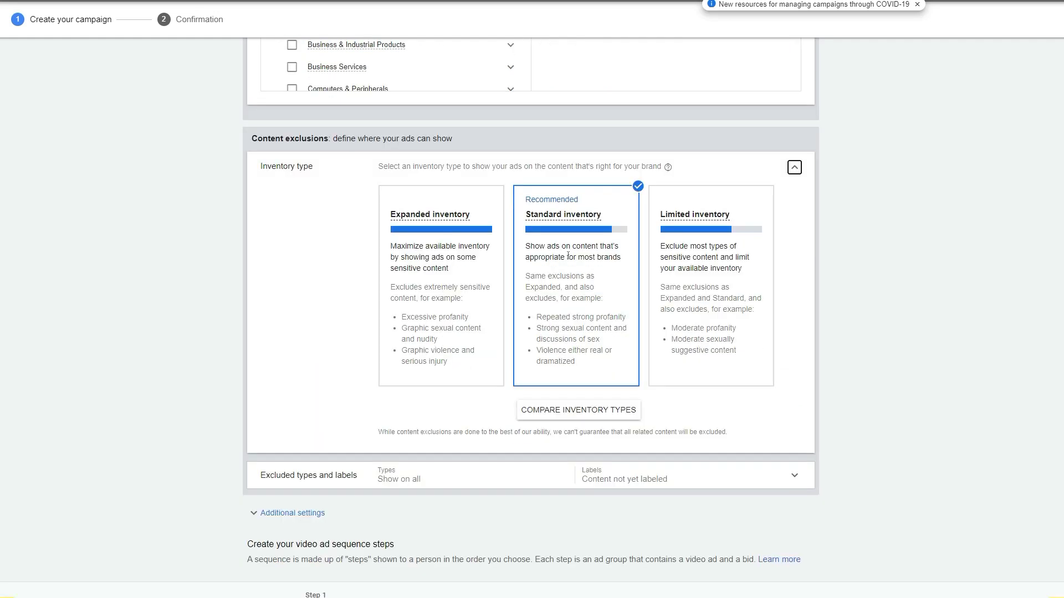
{"action": "scroll", "coordinate": [592, 338], "scroll_direction": "down", "scroll_amount": 1}
{"action": "left_click", "coordinate": [356, 422]}
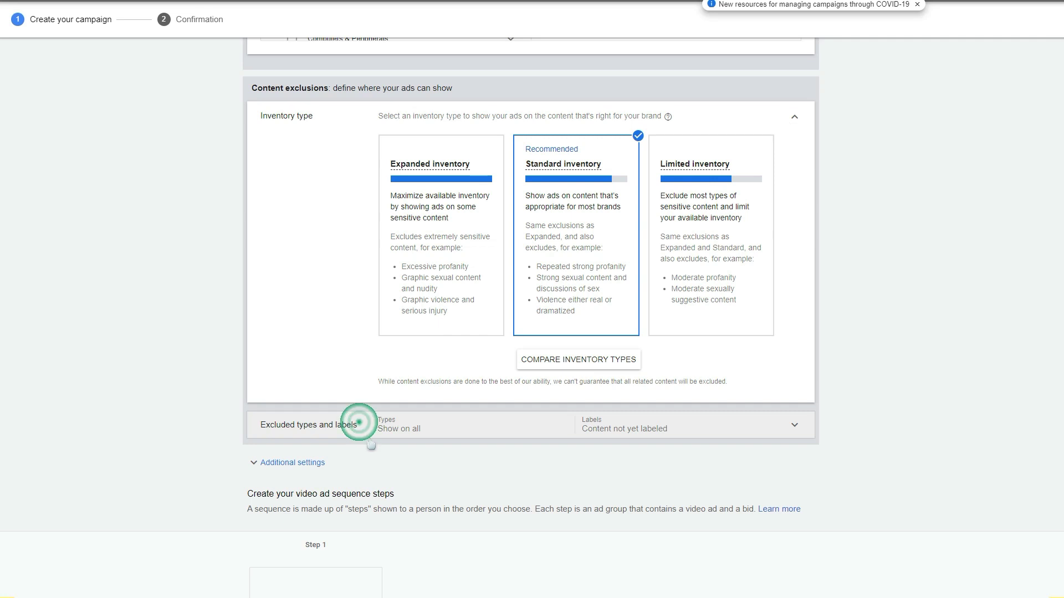
{"action": "scroll", "coordinate": [374, 444], "scroll_direction": "down", "scroll_amount": 2}
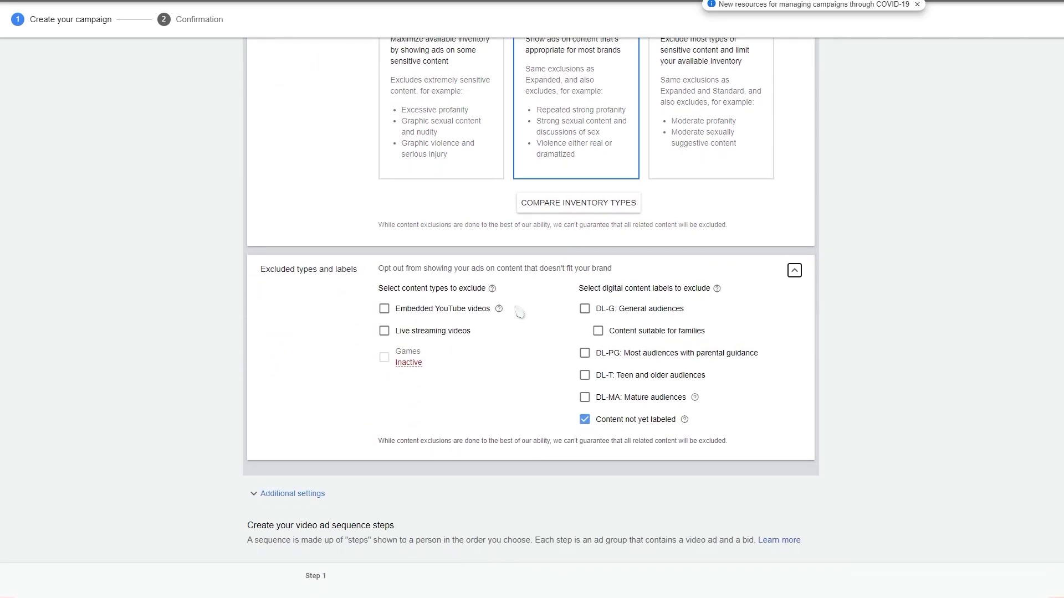
{"action": "left_click", "coordinate": [384, 331]}
{"action": "scroll", "coordinate": [361, 360], "scroll_direction": "down", "scroll_amount": 1}
{"action": "left_click", "coordinate": [255, 444]}
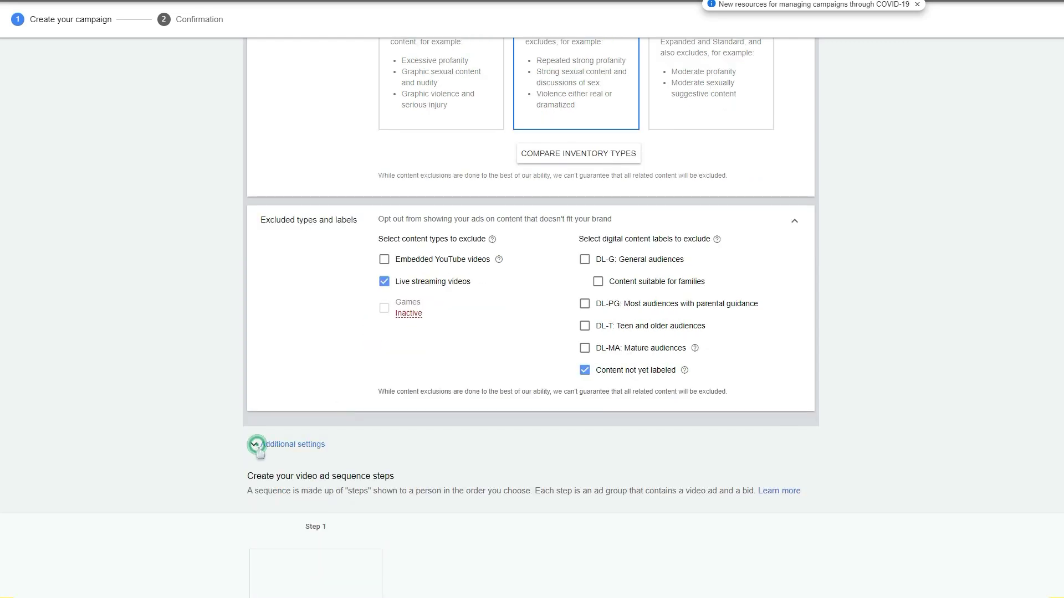
{"action": "scroll", "coordinate": [208, 441], "scroll_direction": "down", "scroll_amount": 2}
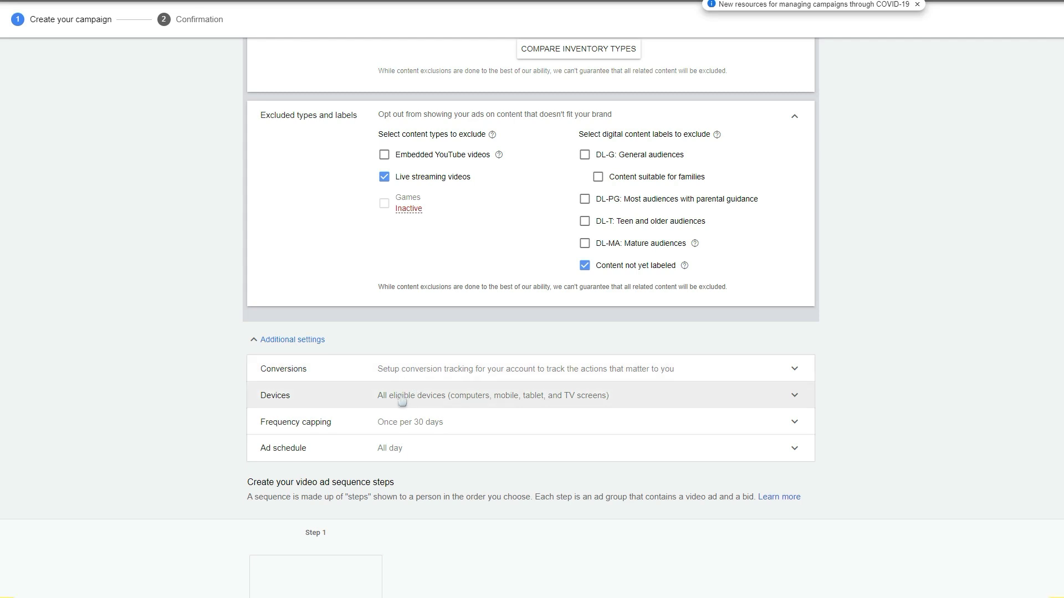
Step: Expand the once-per-30-days frequency capping and all-days ad schedule settings
{"action": "left_click", "coordinate": [409, 422]}
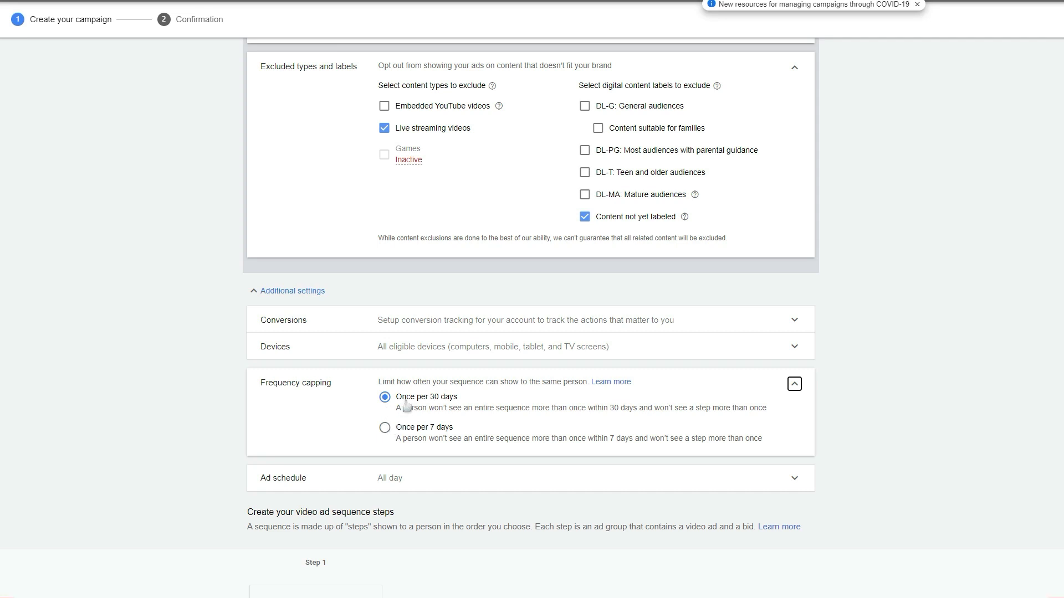
{"action": "left_click", "coordinate": [364, 477]}
{"action": "scroll", "coordinate": [244, 360], "scroll_direction": "down", "scroll_amount": 5}
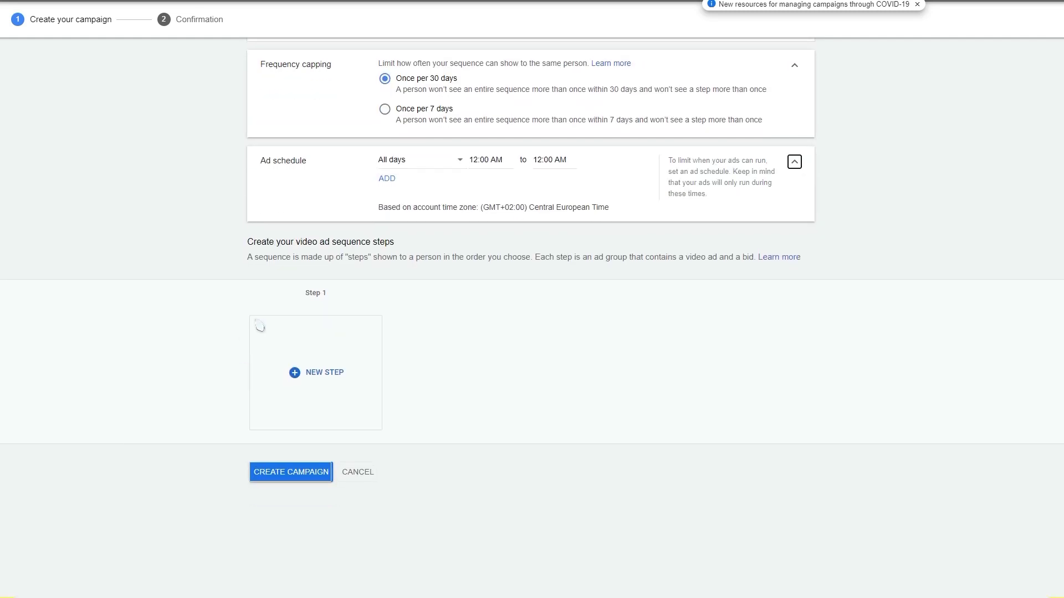
Step: Create sequence Step 1 as ad group 'Sequence 1' with the pasted Data Studio tutorial video
{"action": "left_click", "coordinate": [321, 376]}
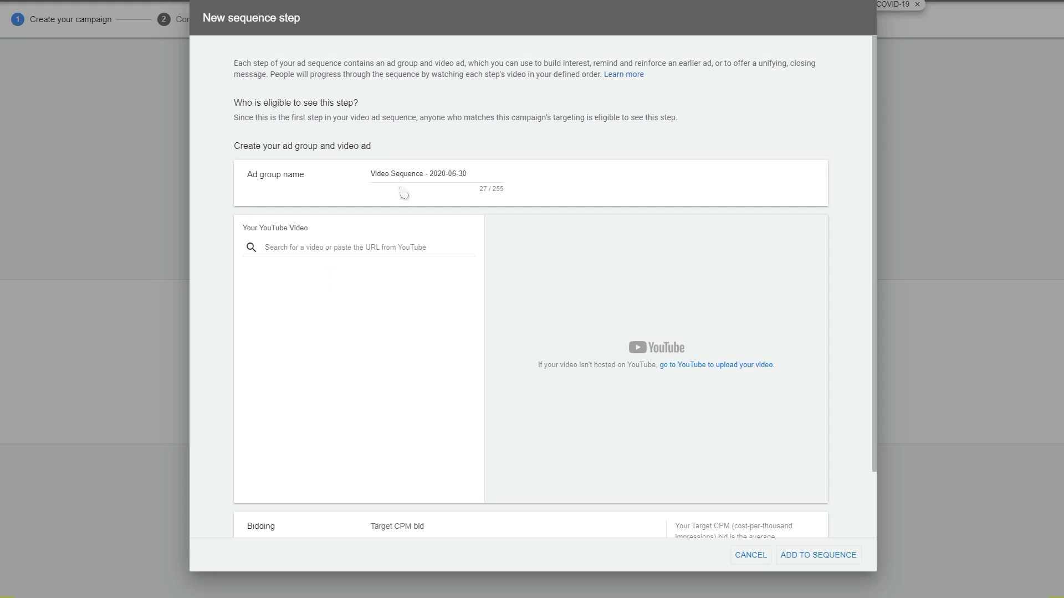
{"action": "triple_click", "coordinate": [421, 173]}
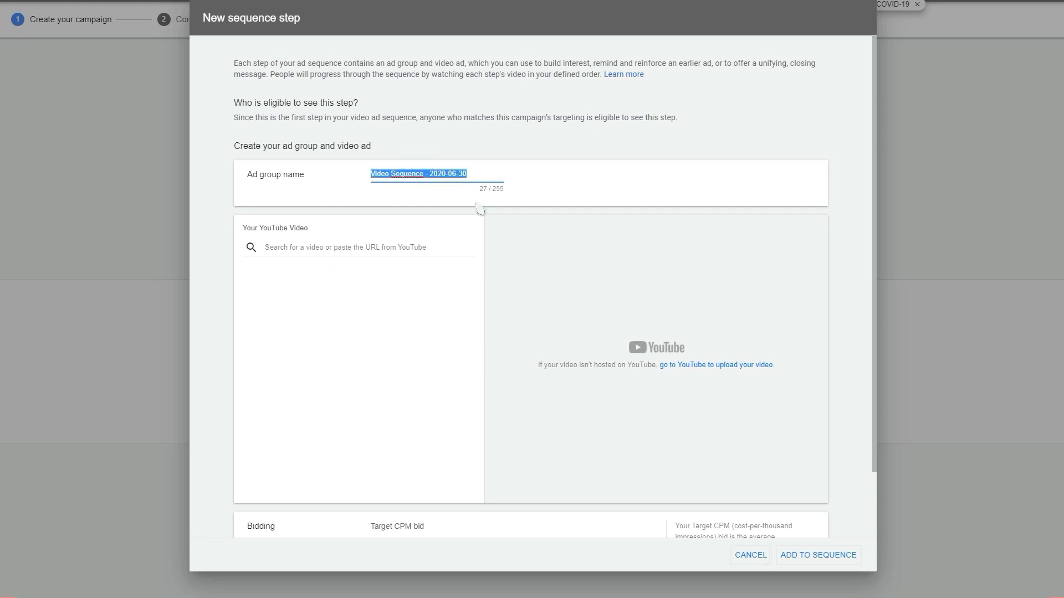
{"action": "type", "text": "Sequence 1"}
{"action": "left_click", "coordinate": [387, 247]}
{"action": "key", "text": "ctrl+v"}
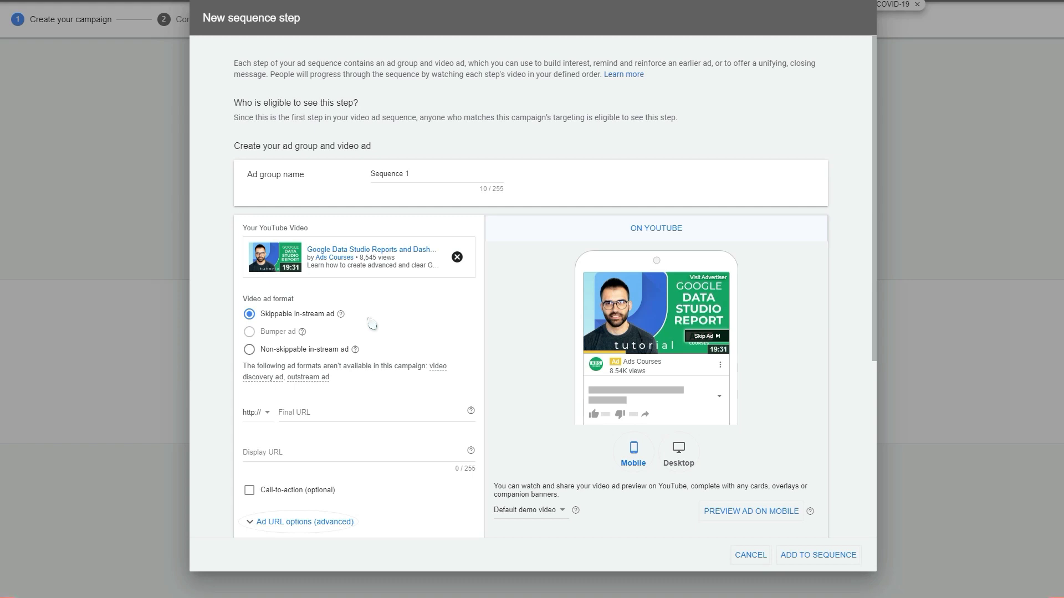
{"action": "scroll", "coordinate": [371, 325], "scroll_direction": "down", "scroll_amount": 1}
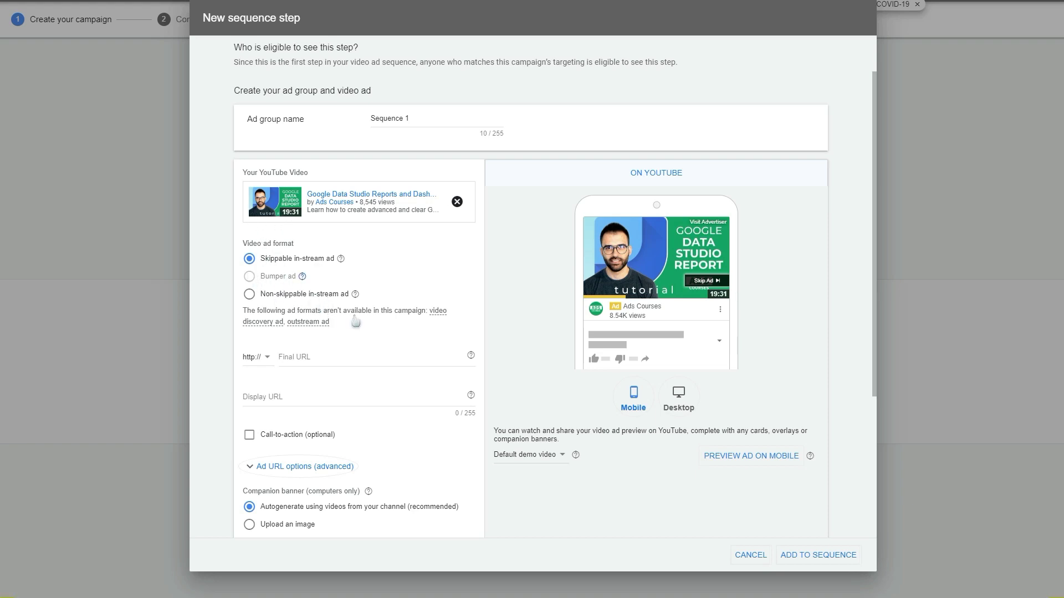
Step: Enter final URL 'demo' and display URL 'demo.com', keeping an autogenerated companion banner
{"action": "left_click", "coordinate": [327, 357]}
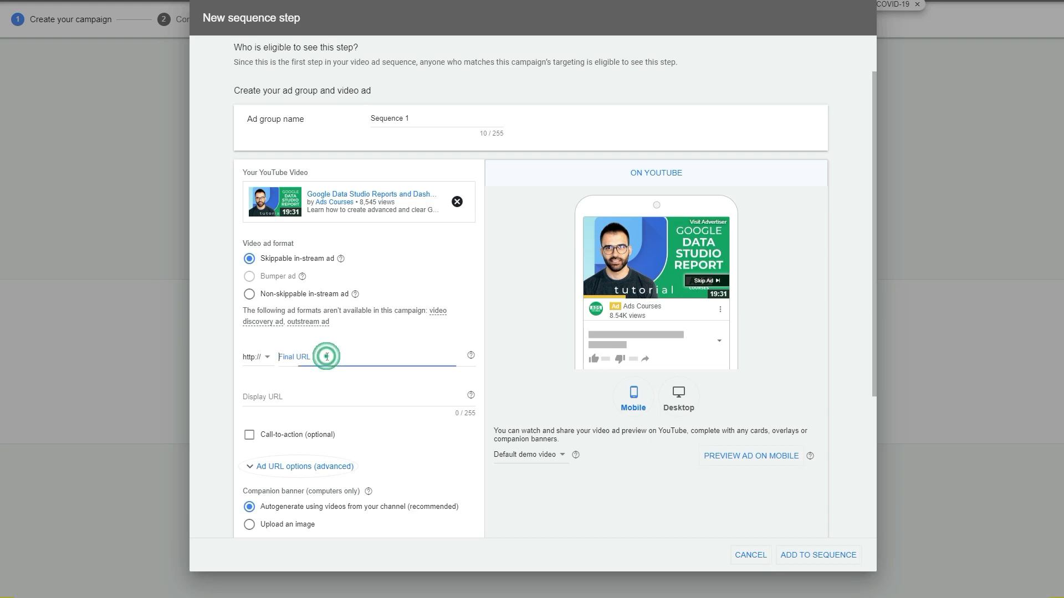
{"action": "type", "text": "demo.com"}
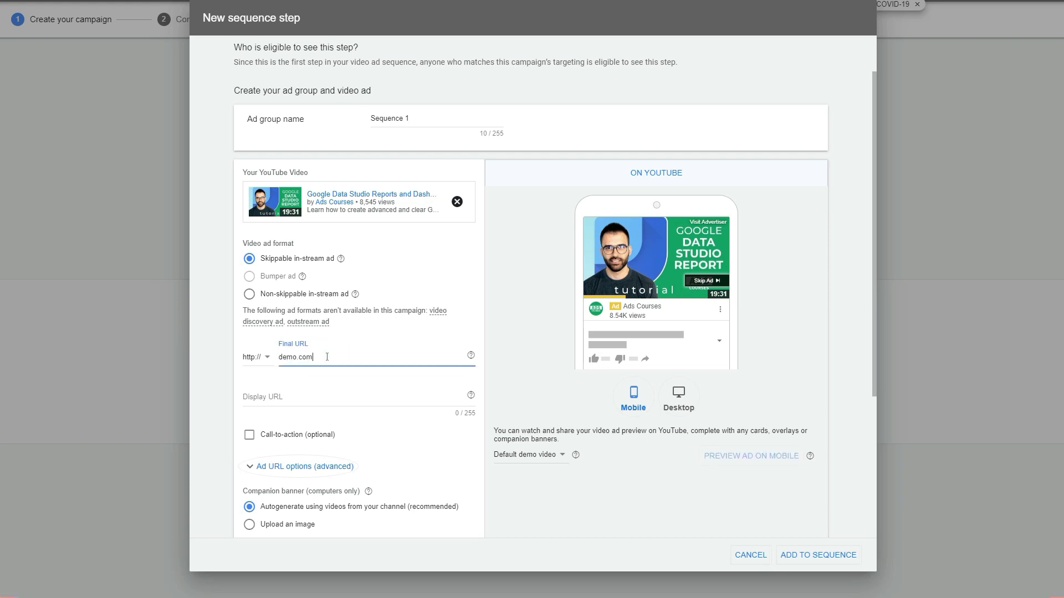
{"action": "left_click", "coordinate": [303, 410]}
{"action": "type", "text": "demo.com"}
{"action": "scroll", "coordinate": [277, 399], "scroll_direction": "down", "scroll_amount": 1}
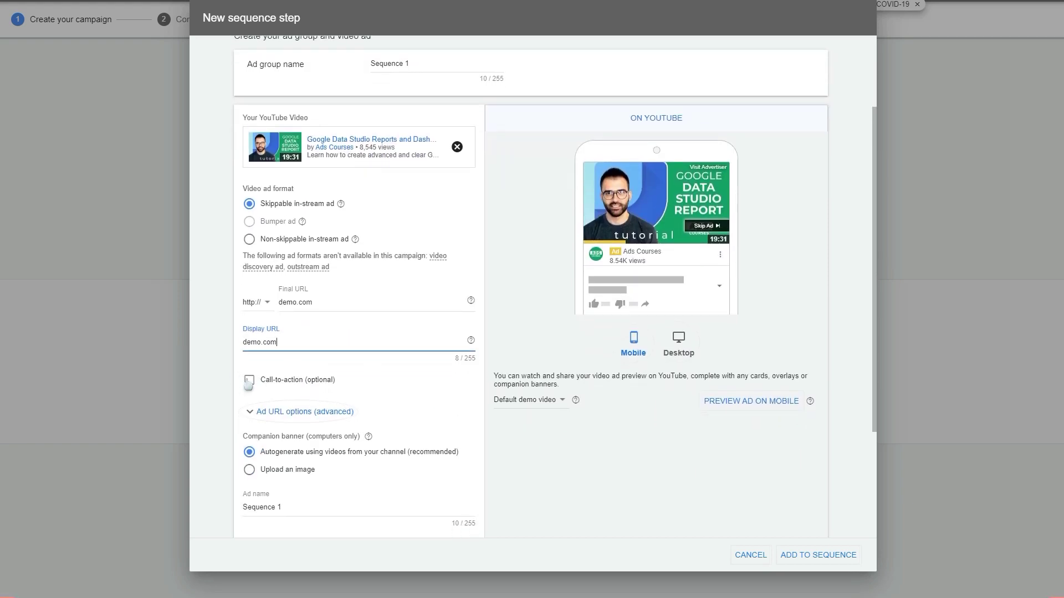
{"action": "scroll", "coordinate": [291, 400], "scroll_direction": "down", "scroll_amount": 1}
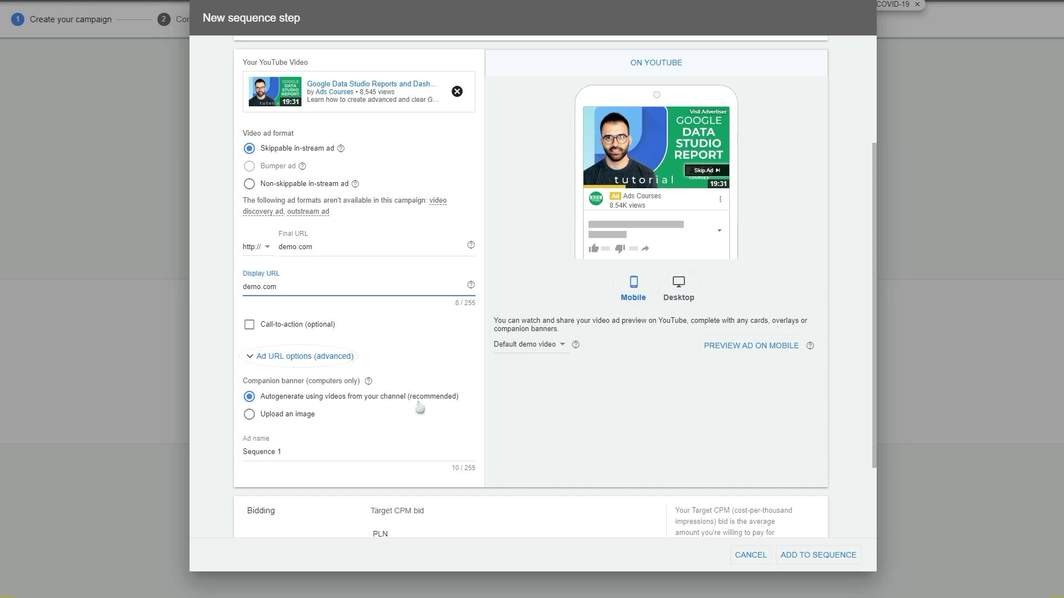
{"action": "left_click", "coordinate": [249, 414]}
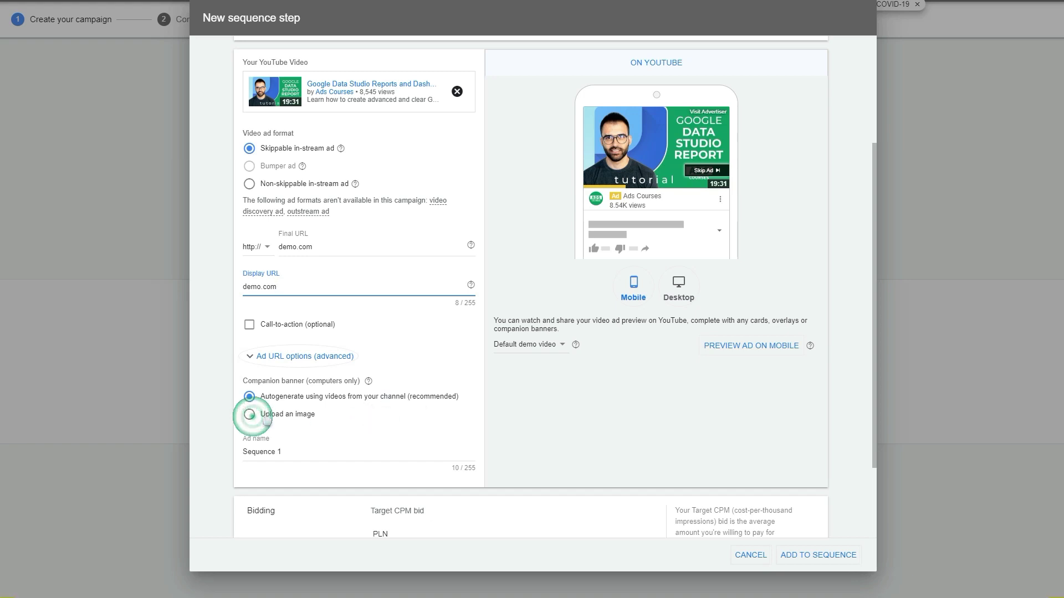
{"action": "left_click", "coordinate": [250, 397]}
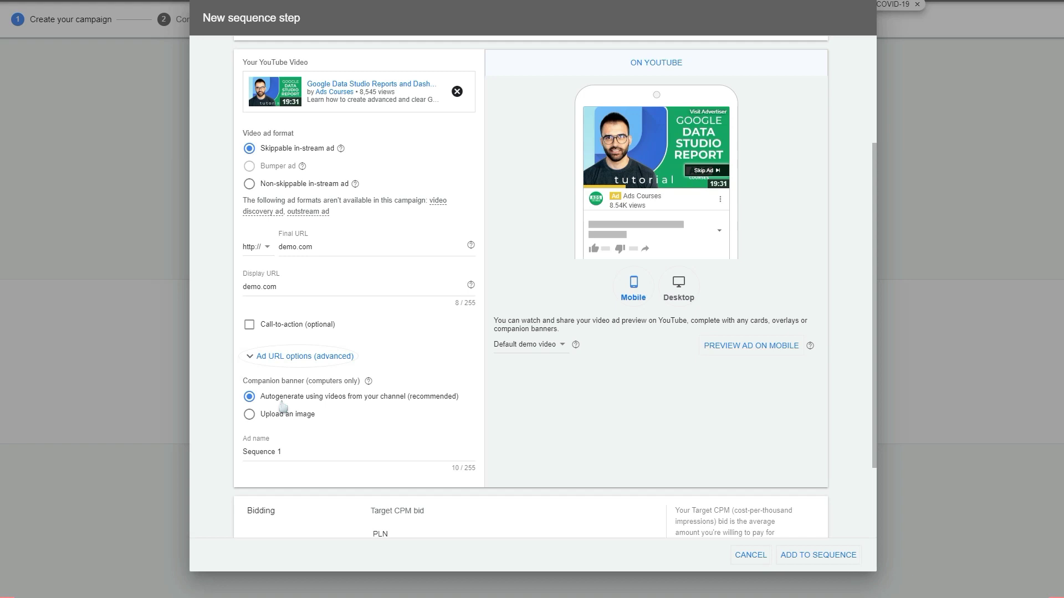
Step: Rename the ad to 'video', bid a PLN1.00 target CPM, and add Step 1
{"action": "triple_click", "coordinate": [304, 453]}
{"action": "type", "text": "video - start"}
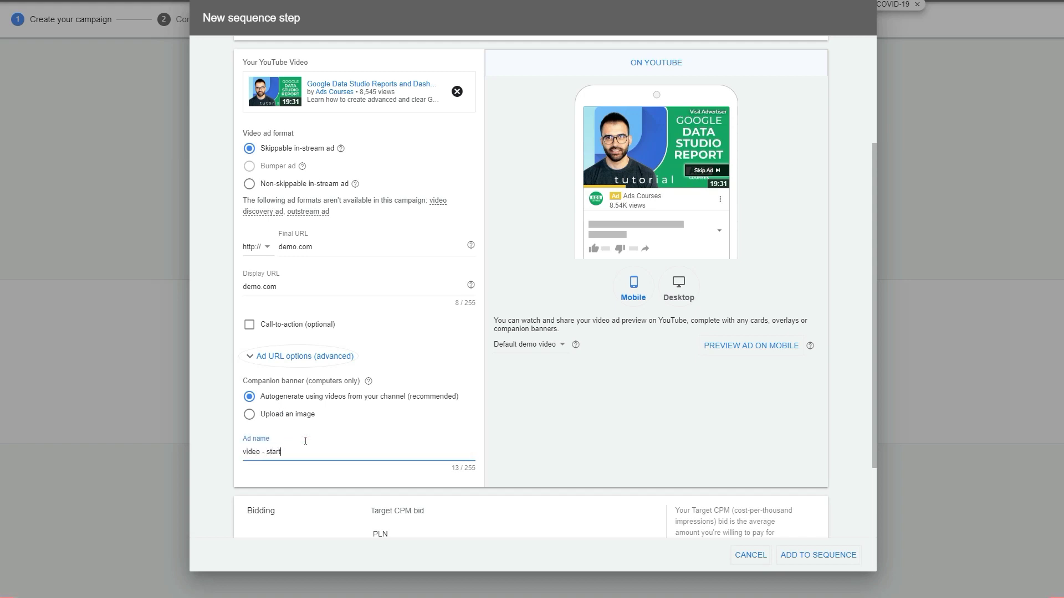
{"action": "scroll", "coordinate": [309, 447], "scroll_direction": "down", "scroll_amount": 1}
{"action": "left_click", "coordinate": [410, 484]}
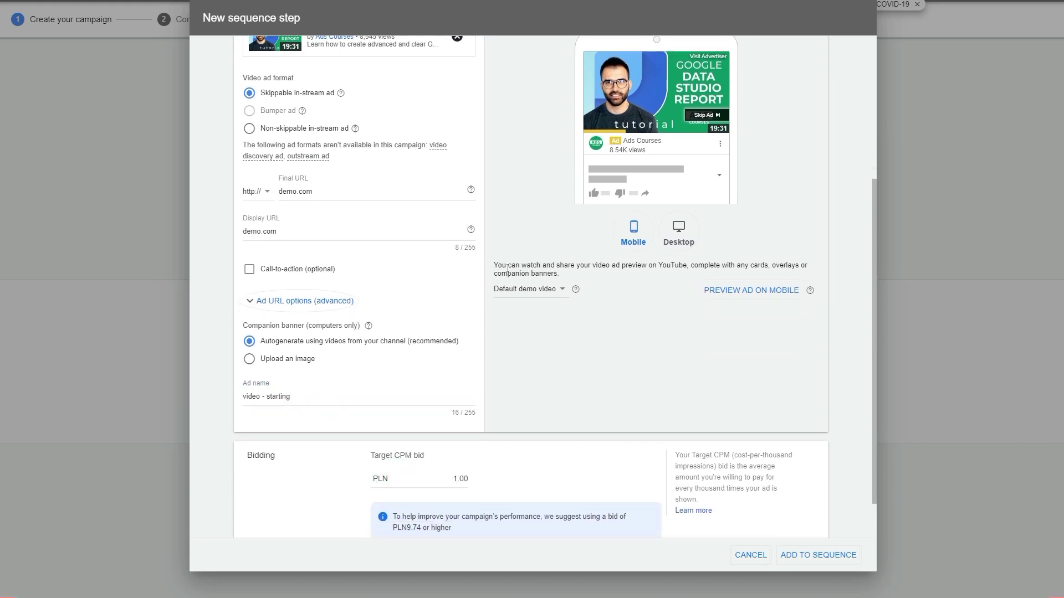
{"action": "scroll", "coordinate": [508, 270], "scroll_direction": "up", "scroll_amount": 2}
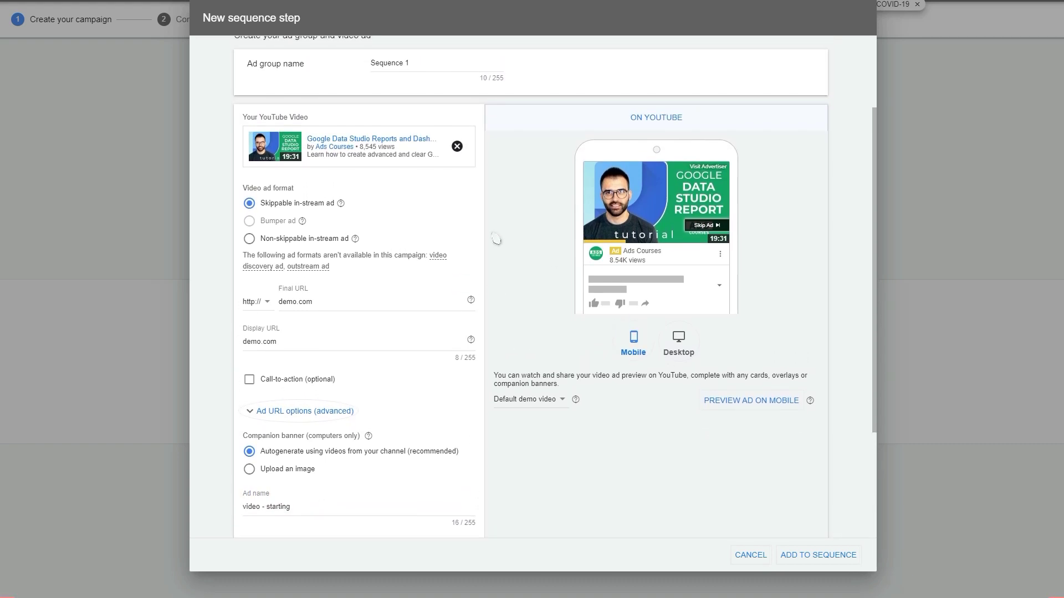
{"action": "scroll", "coordinate": [536, 278], "scroll_direction": "down", "scroll_amount": 3}
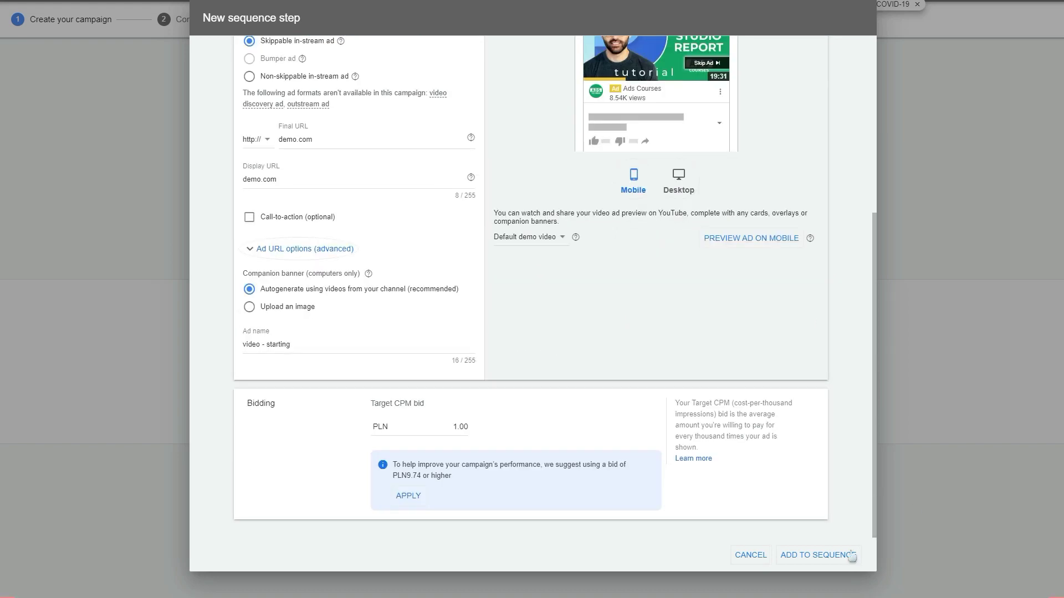
{"action": "left_click", "coordinate": [800, 555]}
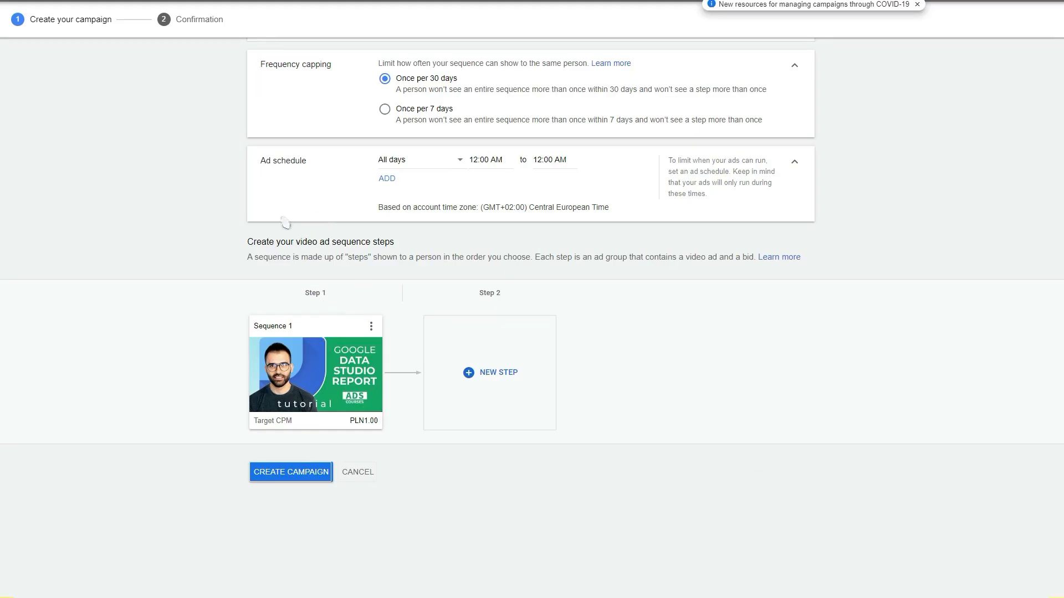
{"action": "scroll", "coordinate": [331, 227], "scroll_direction": "up", "scroll_amount": 7}
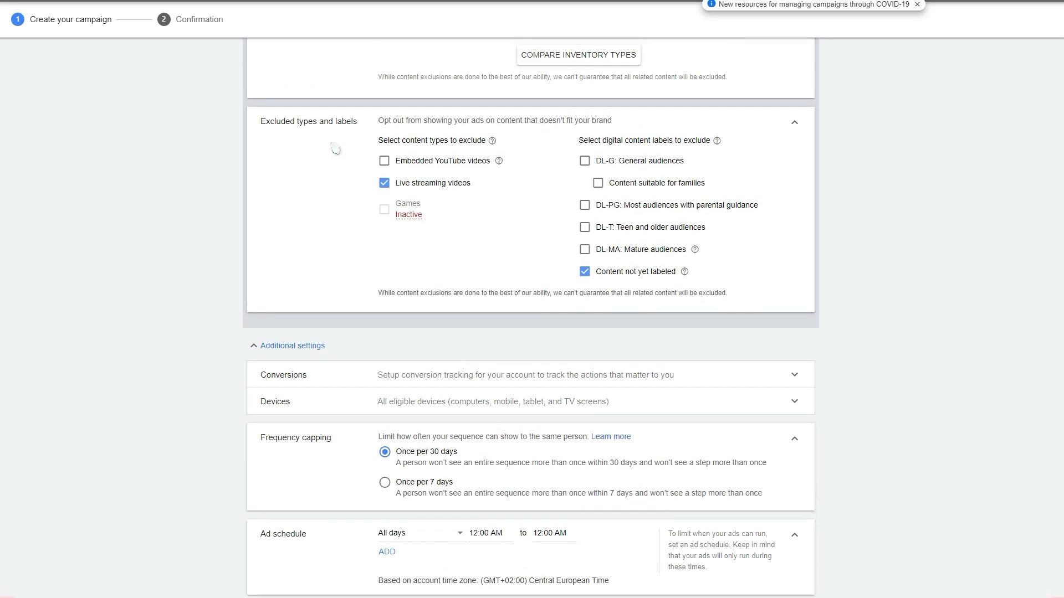
{"action": "scroll", "coordinate": [341, 151], "scroll_direction": "up", "scroll_amount": 8}
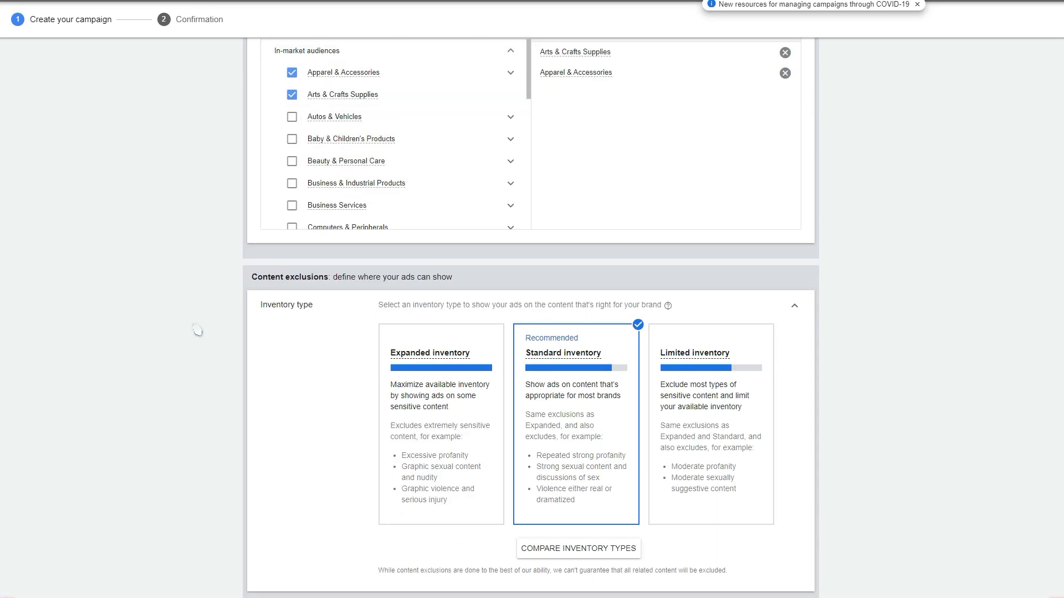
{"action": "scroll", "coordinate": [200, 281], "scroll_direction": "down", "scroll_amount": 5}
{"action": "scroll", "coordinate": [198, 330], "scroll_direction": "down", "scroll_amount": 7}
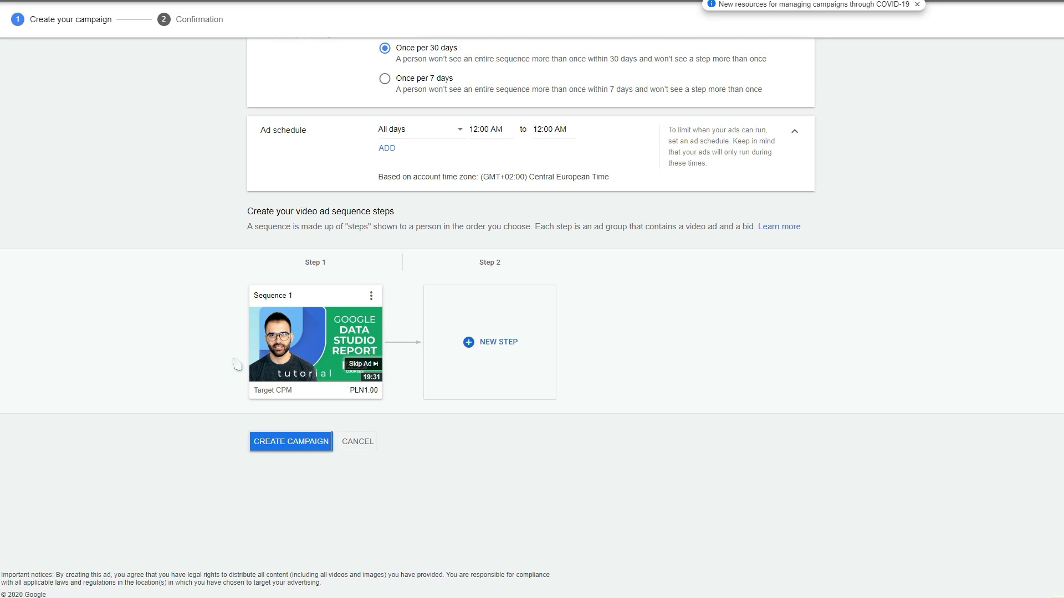
Step: Add Step 2 'Video 2' with the Data Blending video, shown after a View, at PLN1.00 CPM
{"action": "mouse_move", "coordinate": [366, 347]}
{"action": "left_click", "coordinate": [501, 354]}
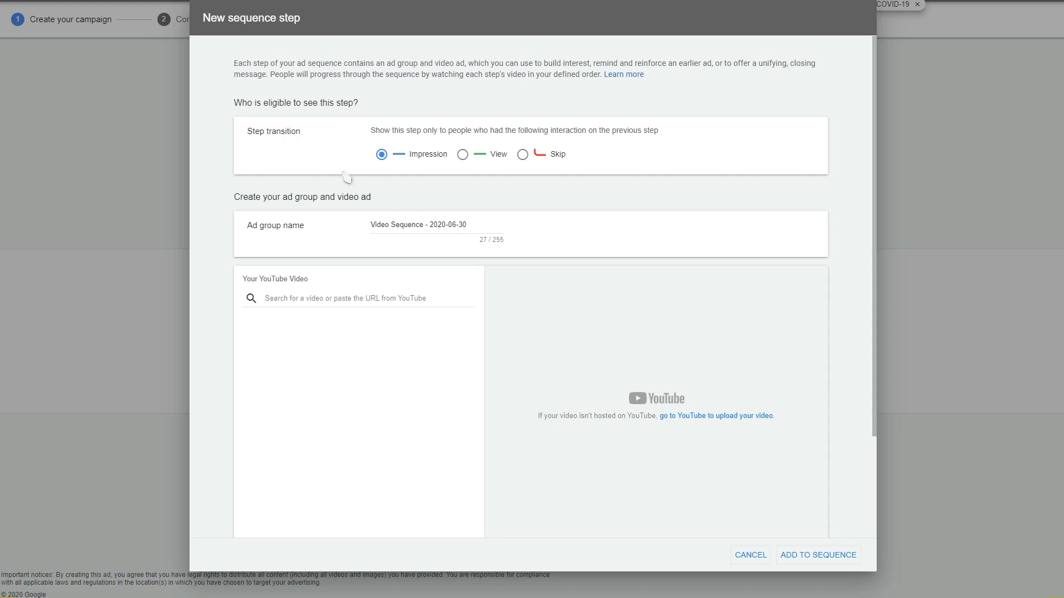
{"action": "left_click", "coordinate": [362, 298]}
{"action": "key", "text": "ctrl+v"}
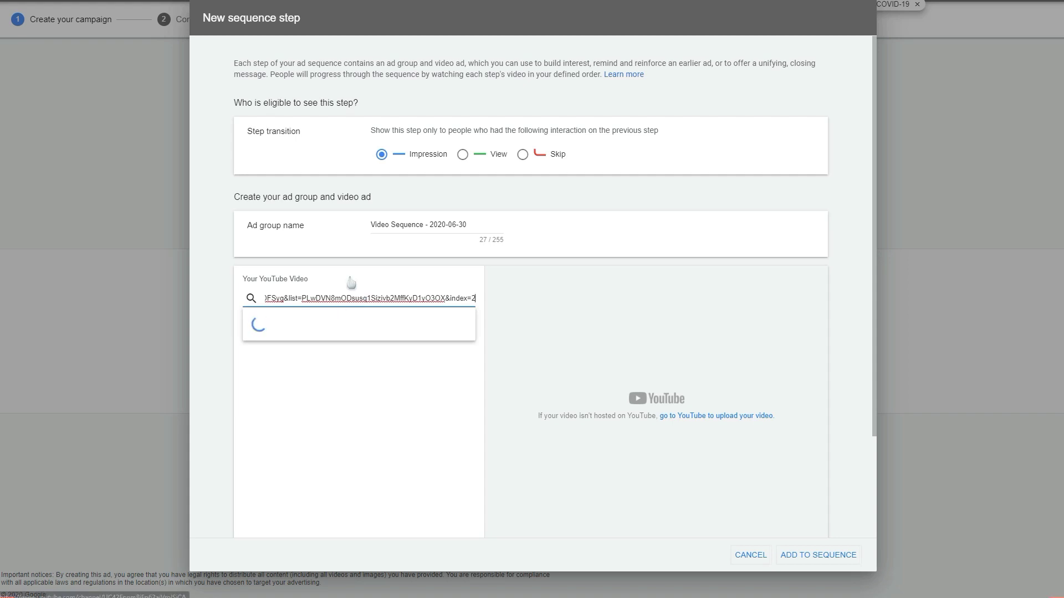
{"action": "triple_click", "coordinate": [405, 222]}
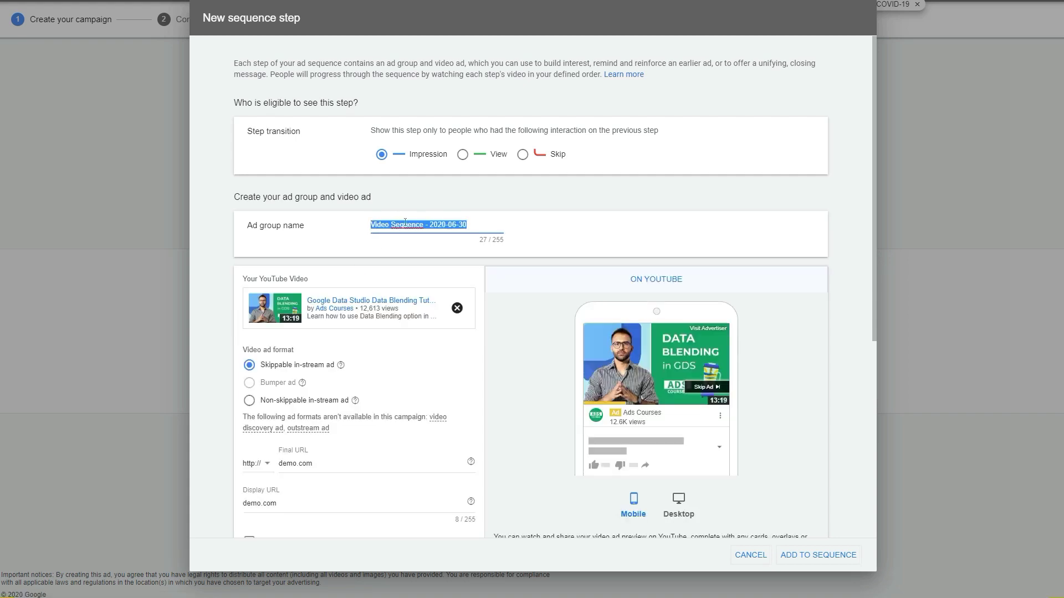
{"action": "type", "text": "Video 2"}
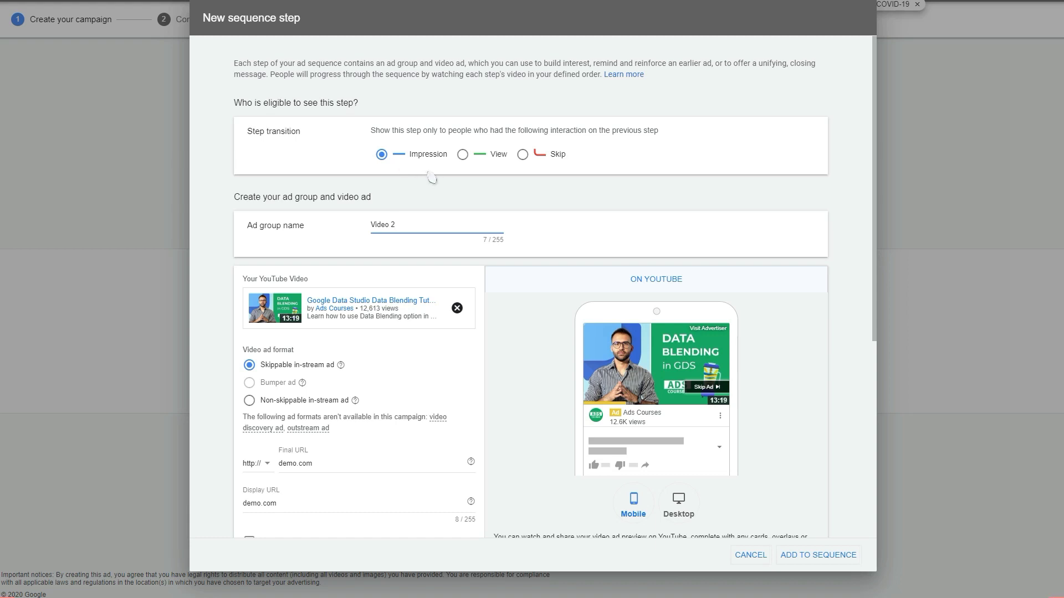
{"action": "left_click", "coordinate": [464, 155]}
{"action": "scroll", "coordinate": [388, 284], "scroll_direction": "down", "scroll_amount": 5}
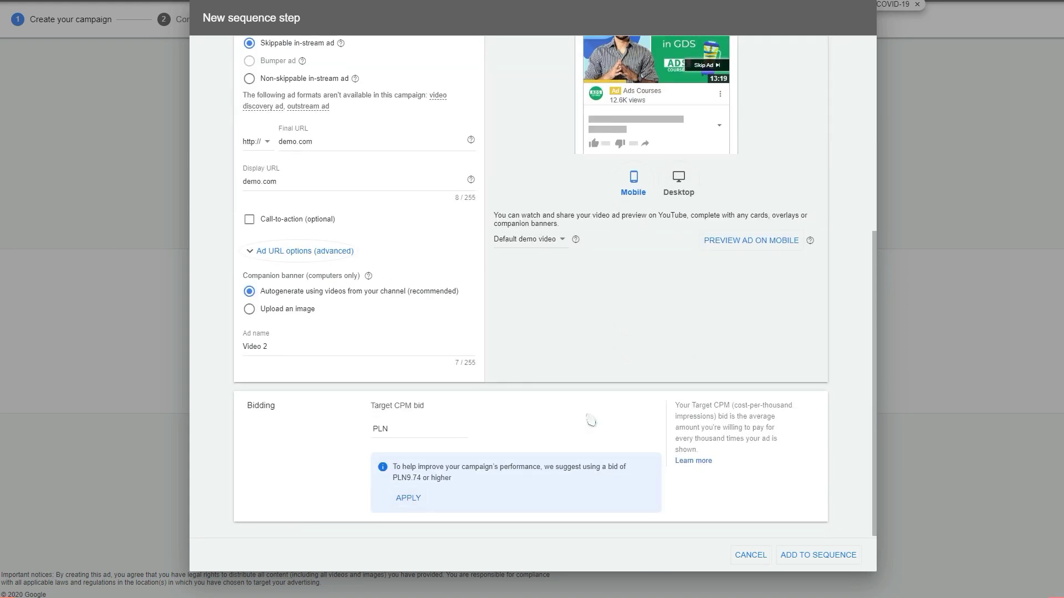
{"action": "left_click", "coordinate": [421, 425]}
{"action": "type", "text": "1"}
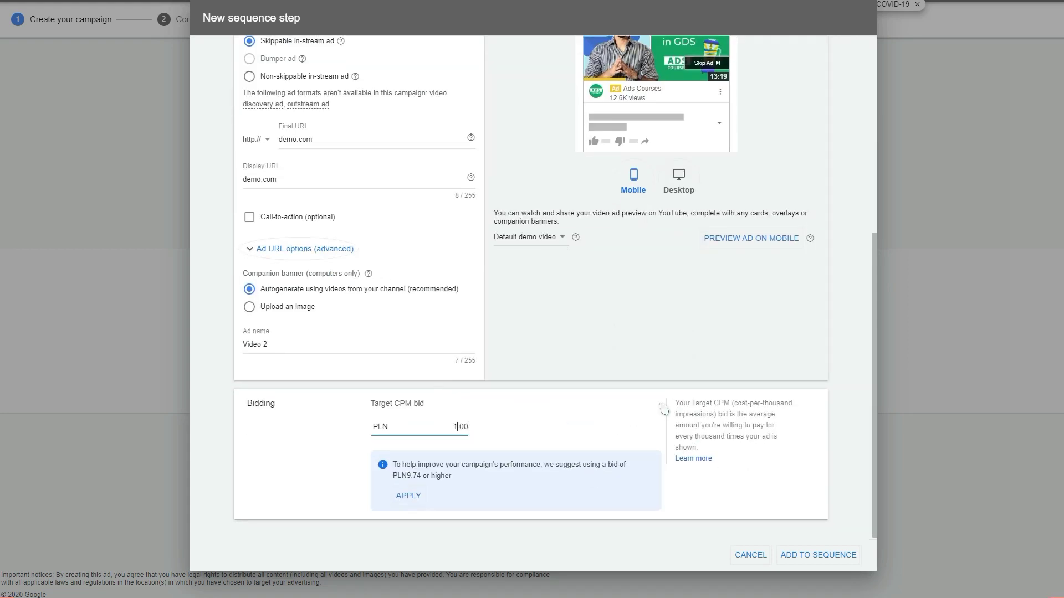
{"action": "left_click", "coordinate": [815, 554]}
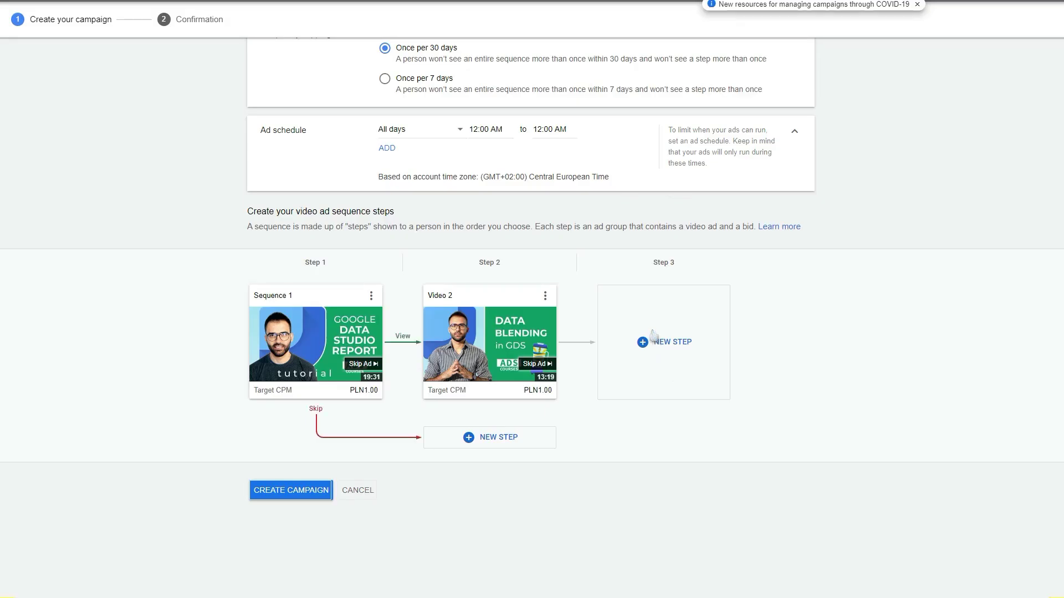
{"action": "left_click", "coordinate": [406, 348]}
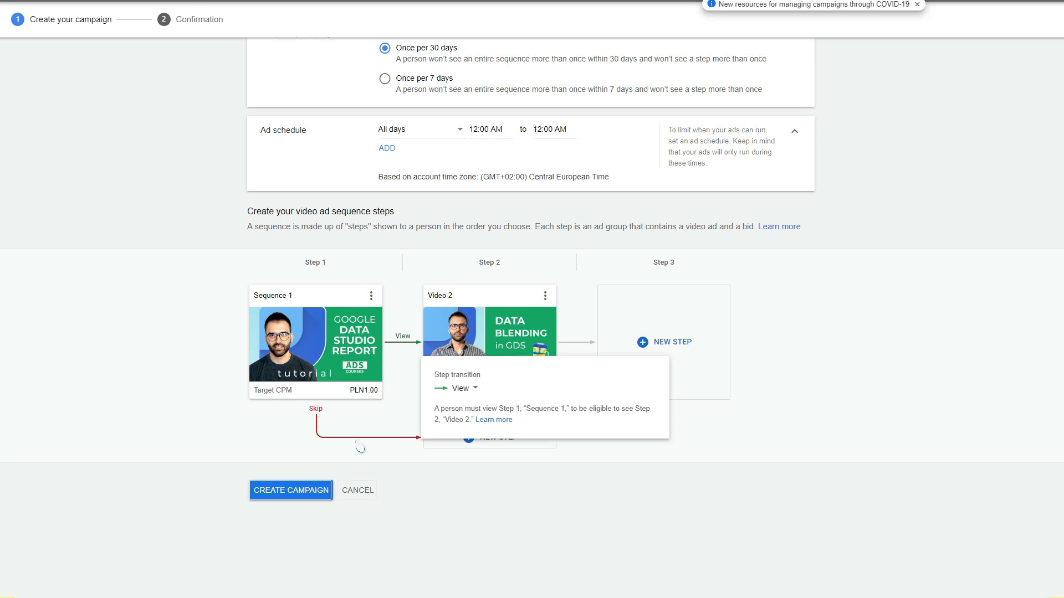
{"action": "left_click", "coordinate": [365, 361]}
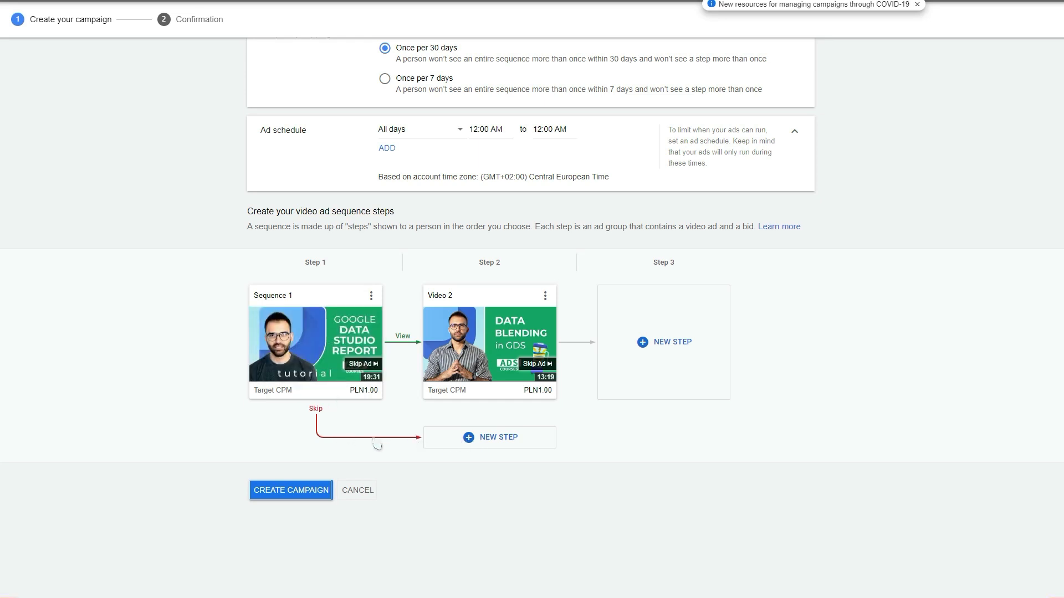
Step: Start a new step after Video 2 that shows to viewers who Skip
{"action": "mouse_move", "coordinate": [332, 353]}
{"action": "left_click", "coordinate": [502, 439]}
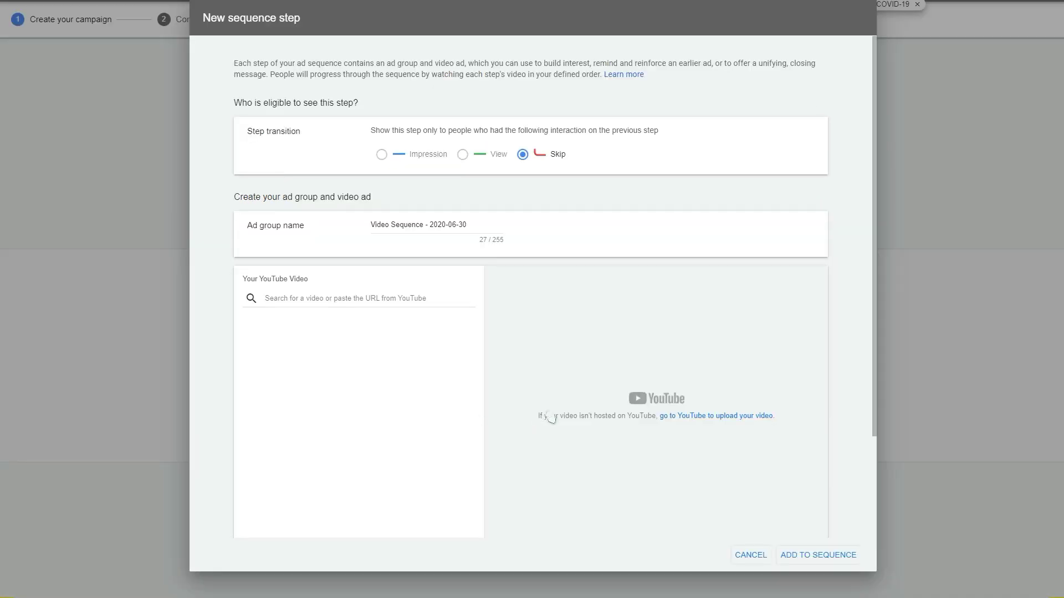
{"action": "left_click", "coordinate": [750, 554]}
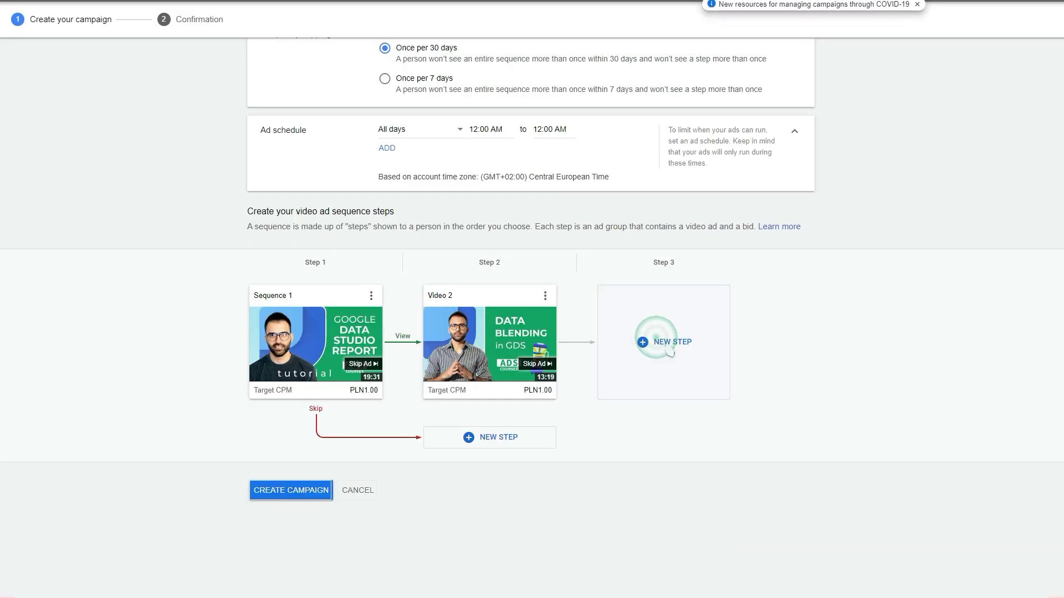
{"action": "left_click", "coordinate": [646, 339]}
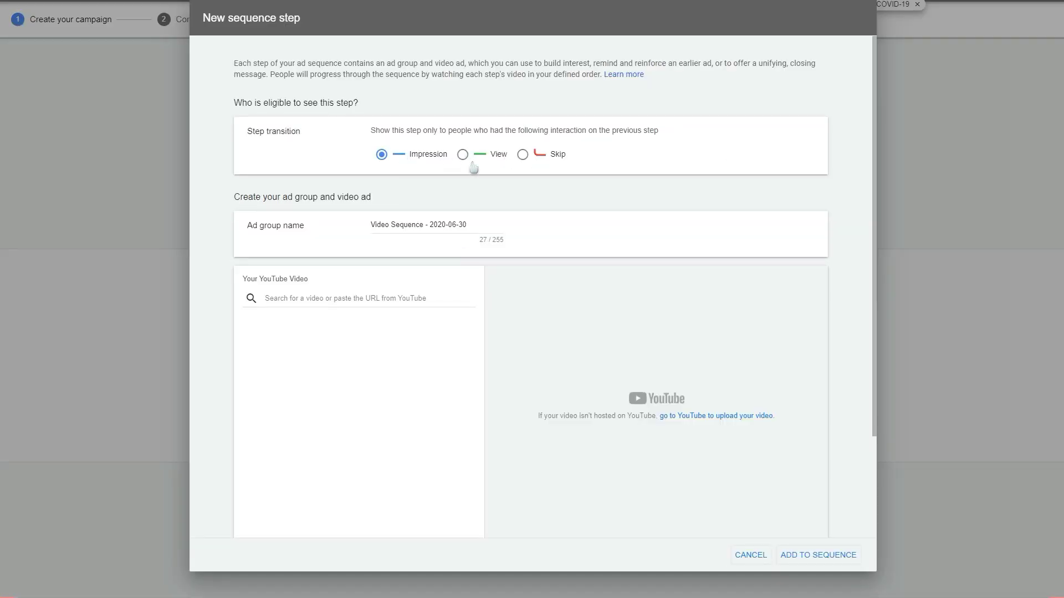
{"action": "left_click", "coordinate": [522, 155]}
Step: Use the pasted Data Blending video, bid PLN11.00 target CPM, and add the step
{"action": "left_click", "coordinate": [349, 296]}
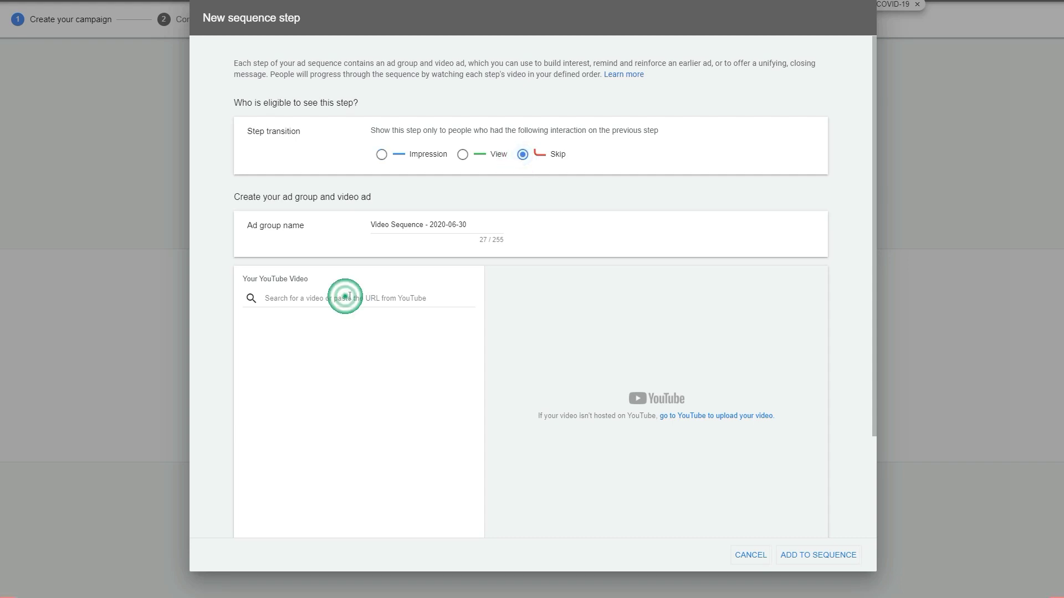
{"action": "key", "text": "ctrl+v"}
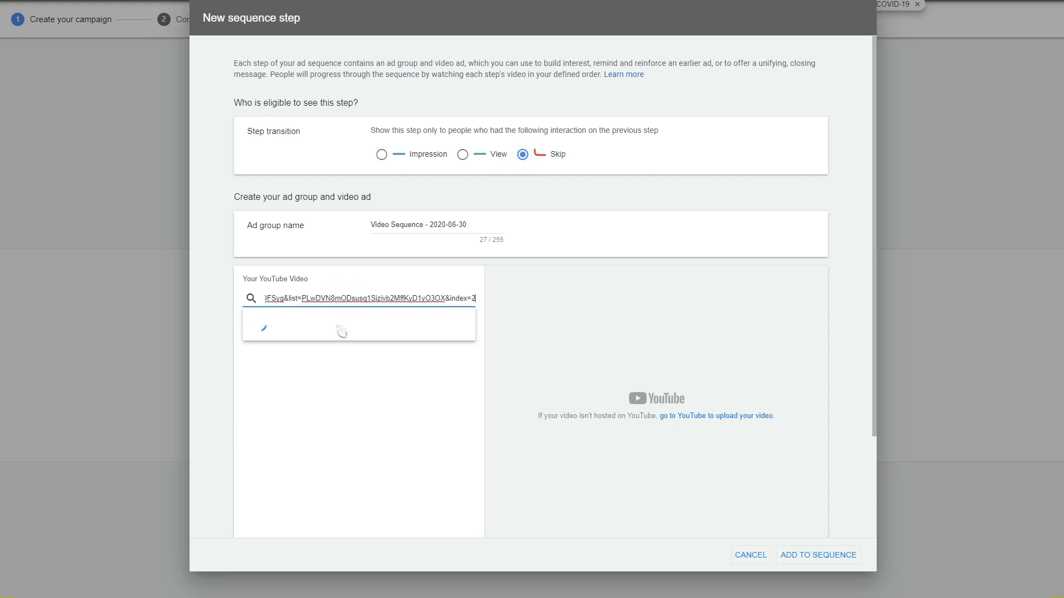
{"action": "left_click", "coordinate": [339, 329]}
{"action": "left_click", "coordinate": [809, 552]}
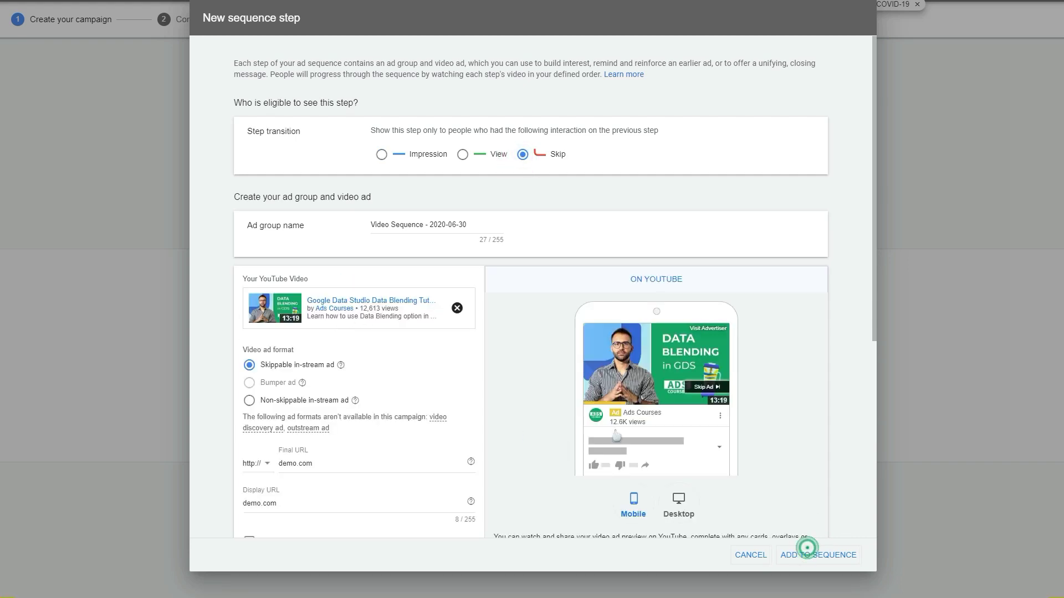
{"action": "type", "text": "11"}
{"action": "left_click", "coordinate": [819, 554]}
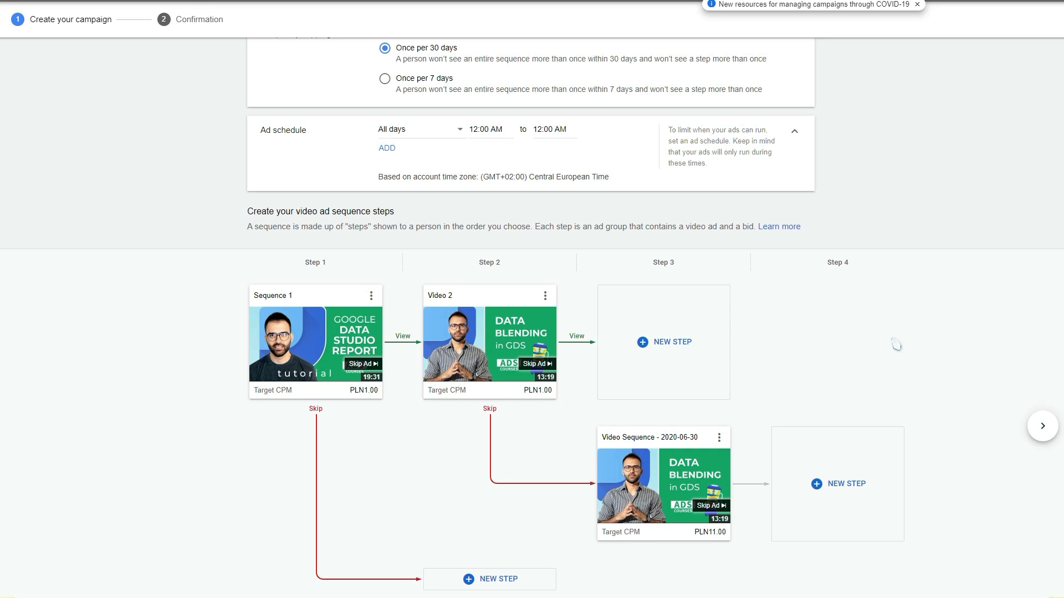
{"action": "scroll", "coordinate": [557, 530], "scroll_direction": "down", "scroll_amount": 2}
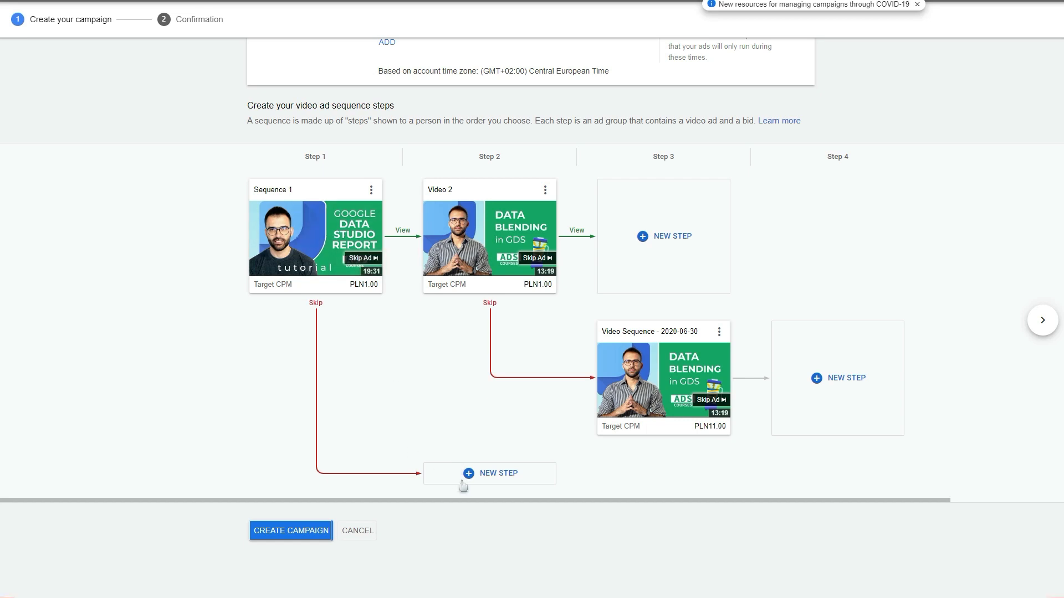
{"action": "mouse_move", "coordinate": [635, 383]}
{"action": "mouse_move", "coordinate": [457, 222]}
{"action": "left_click", "coordinate": [291, 532]}
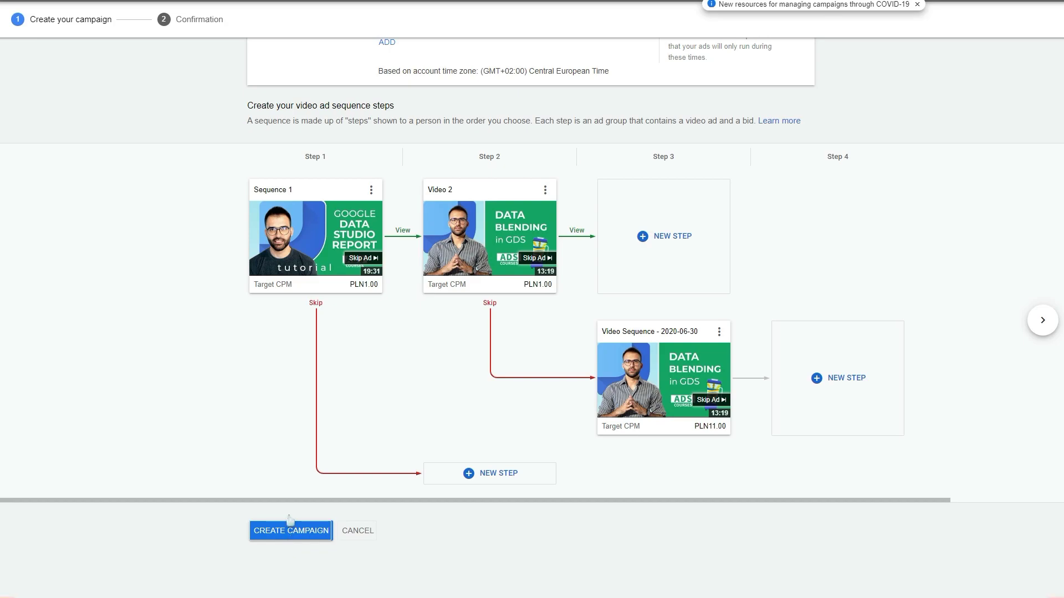